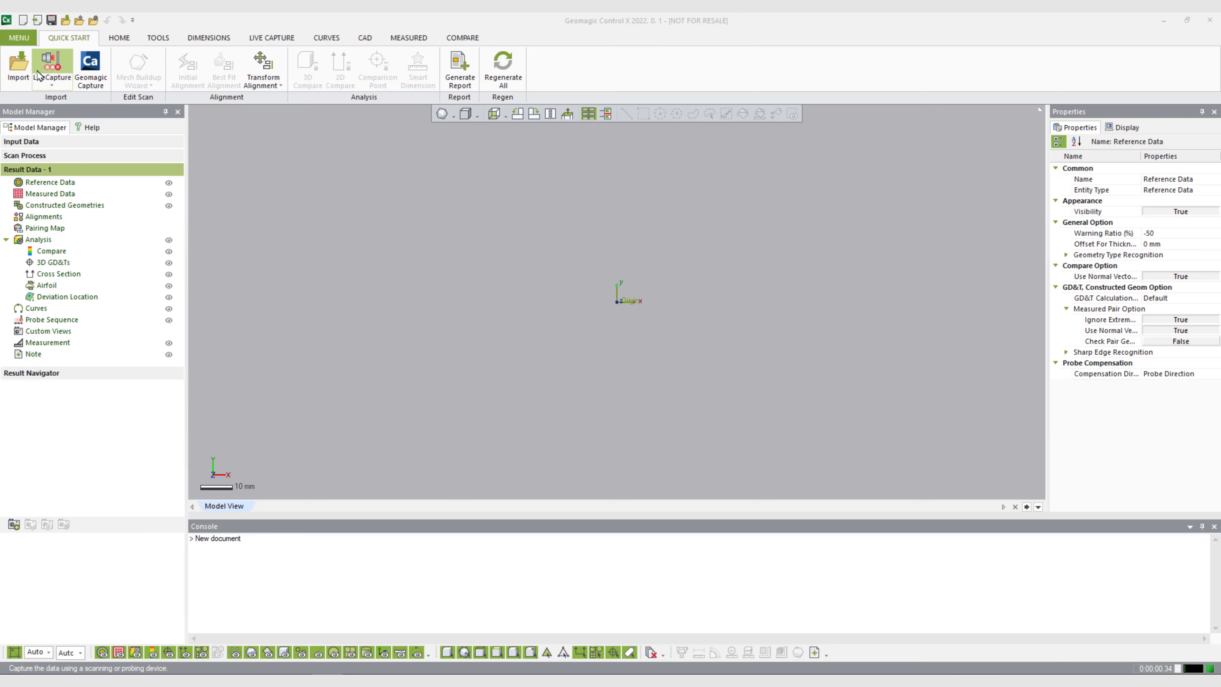
Import CapturedMesh_1.stl from the Meshes INCHES folder.
click(20, 70)
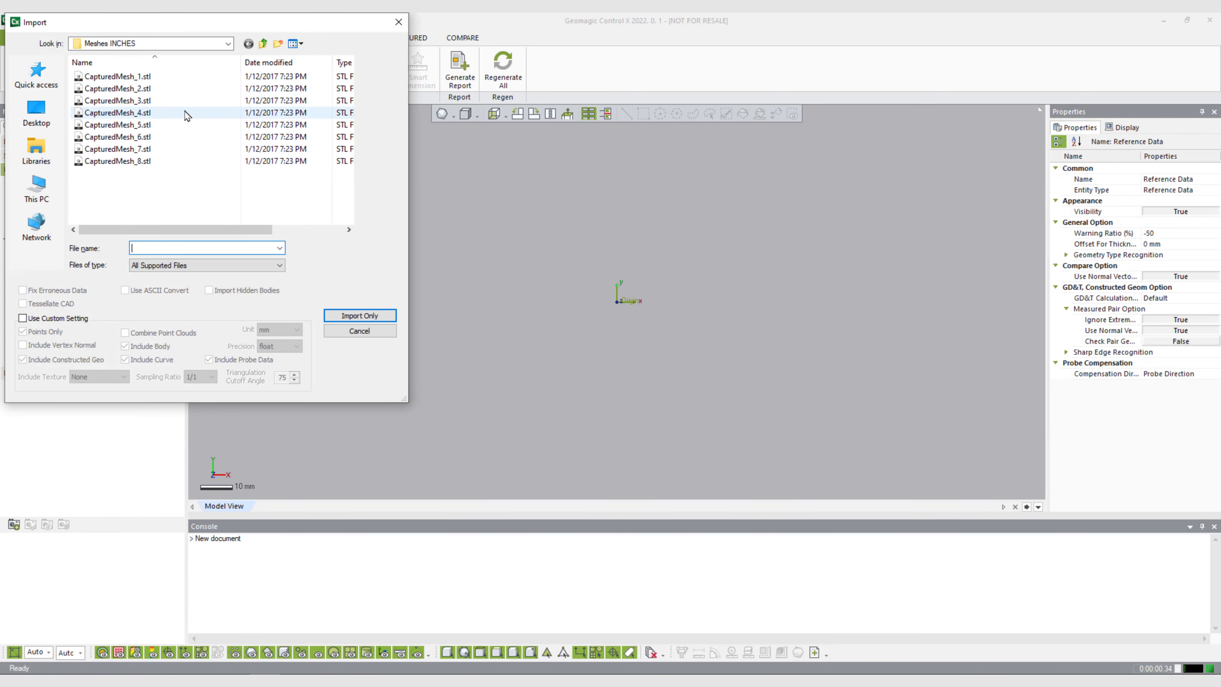
click(149, 77)
click(360, 316)
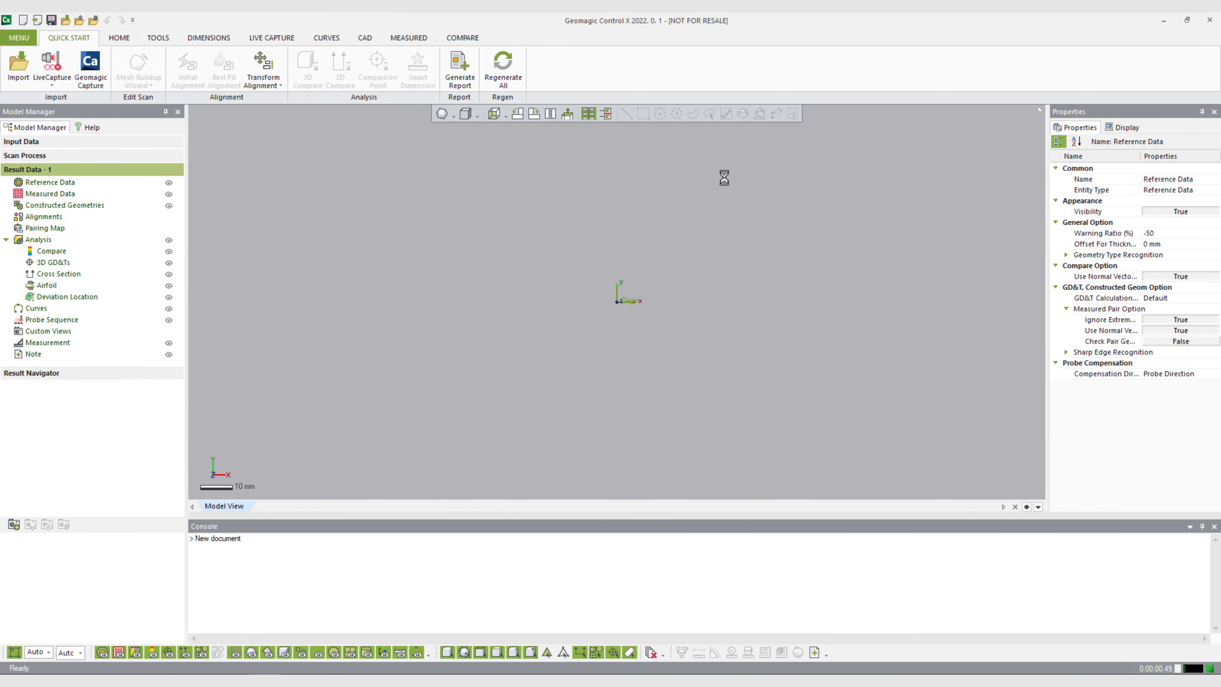
right_drag(604, 190, 758, 289)
right_drag(706, 350, 770, 267)
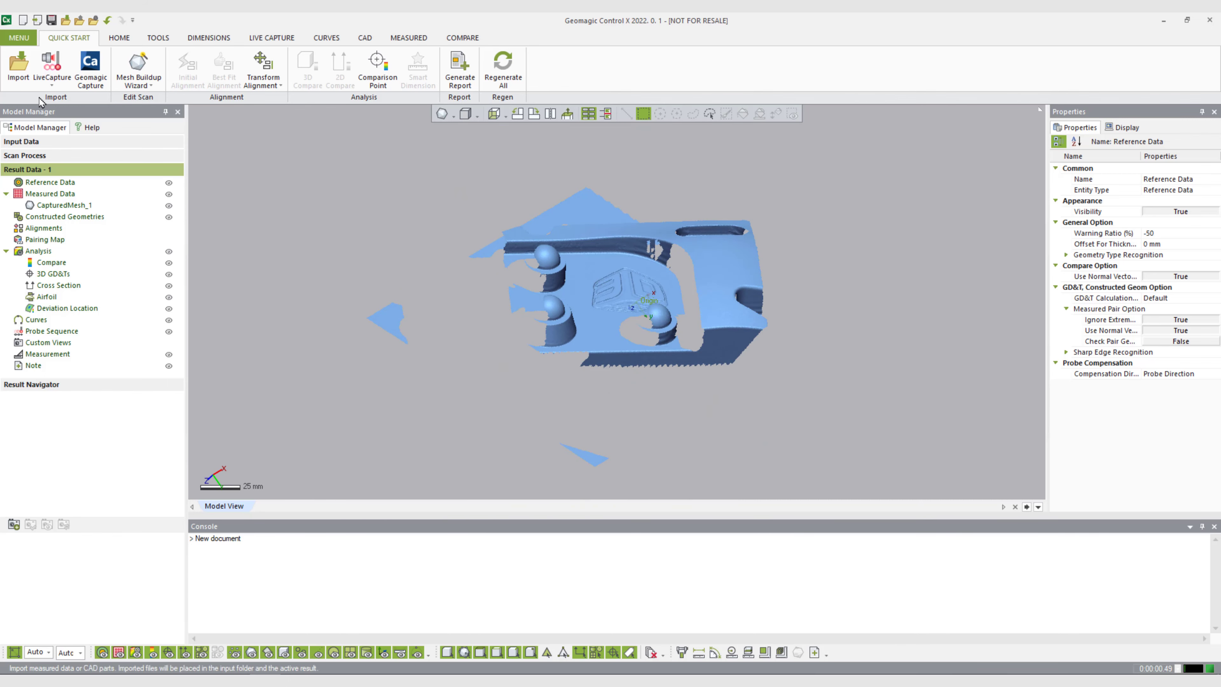
Import CapturedMesh_2.stl without aligning it to the existing mesh.
click(19, 65)
click(118, 88)
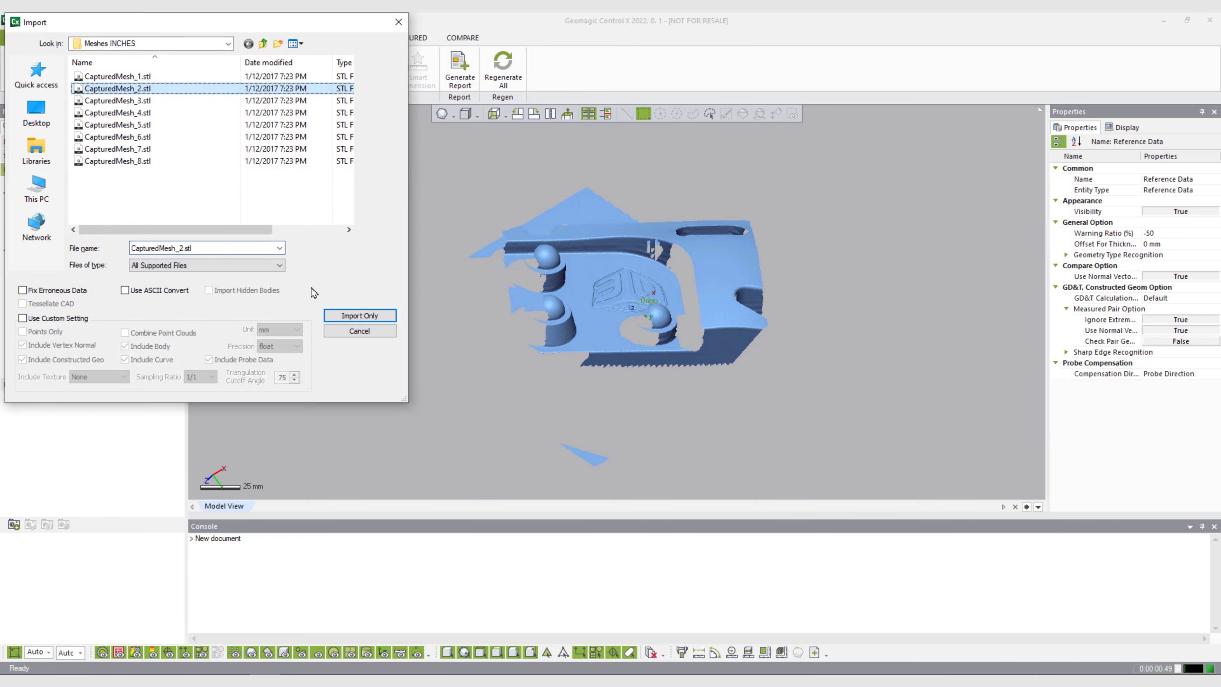
click(366, 310)
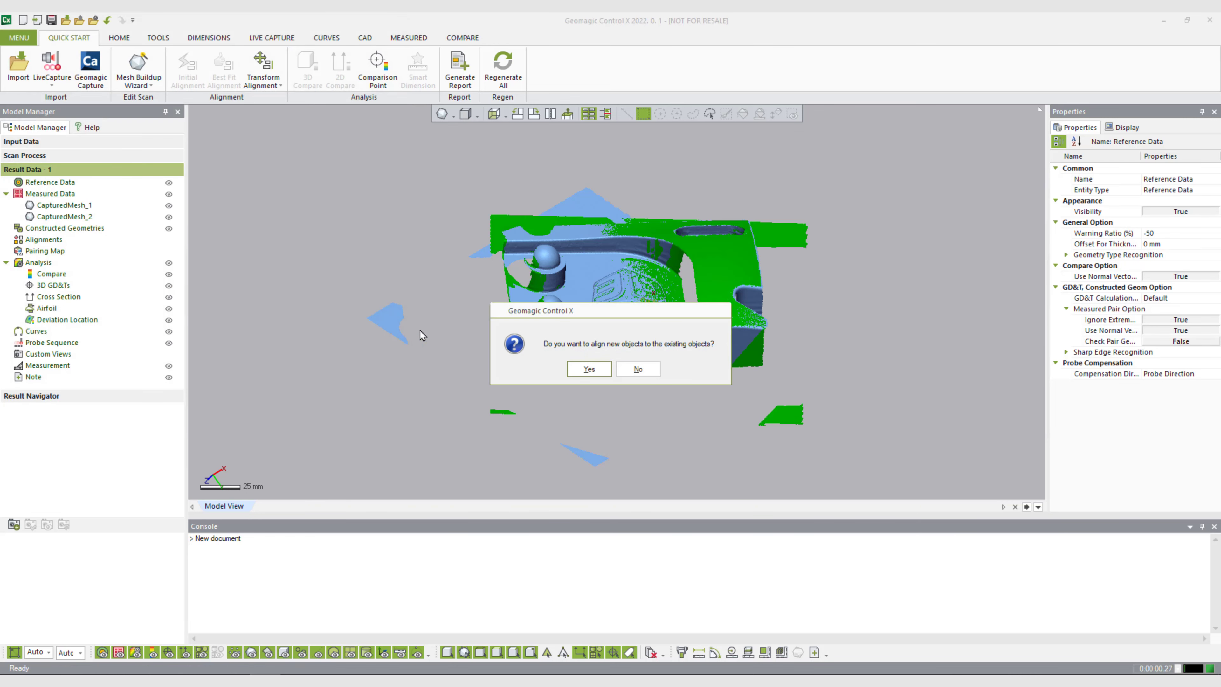
click(638, 369)
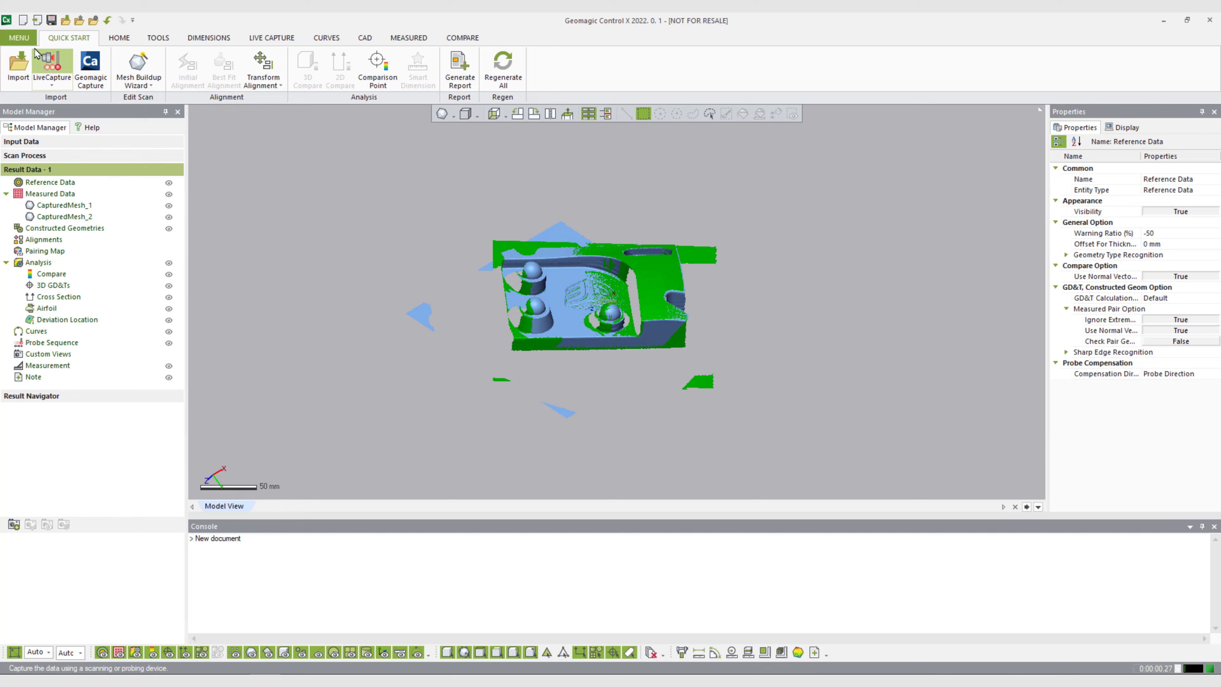
Import CapturedMesh_3.stl without aligning it to the existing meshes.
click(18, 65)
click(118, 100)
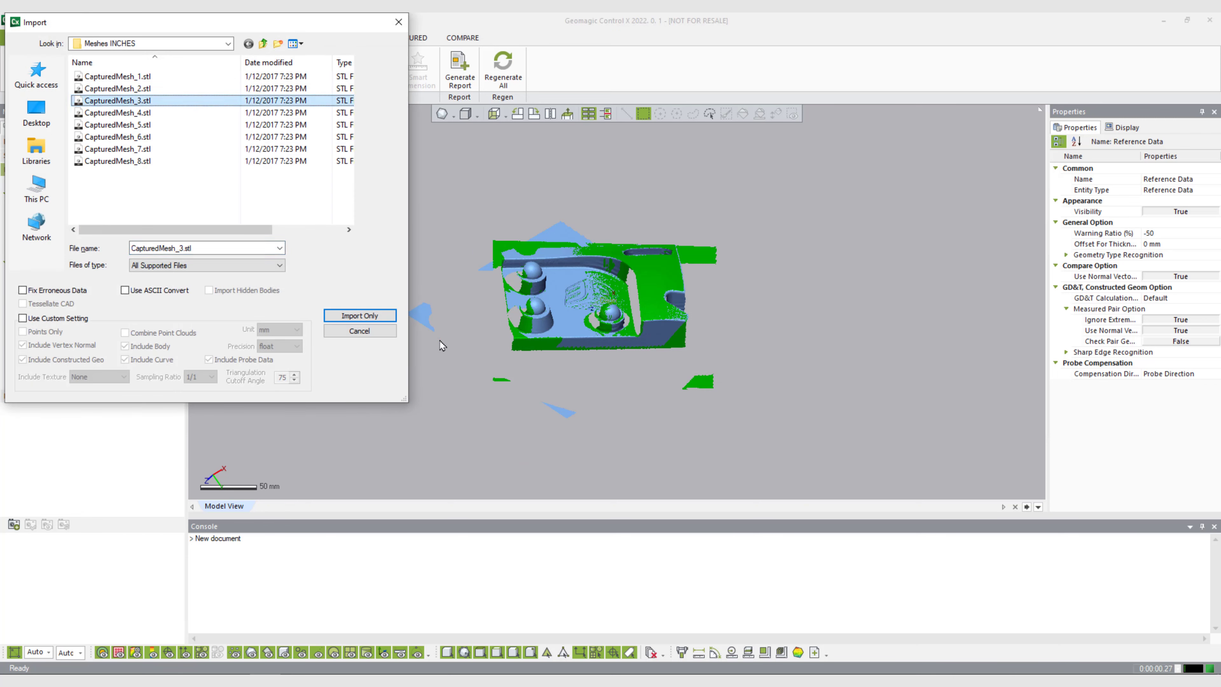
click(392, 317)
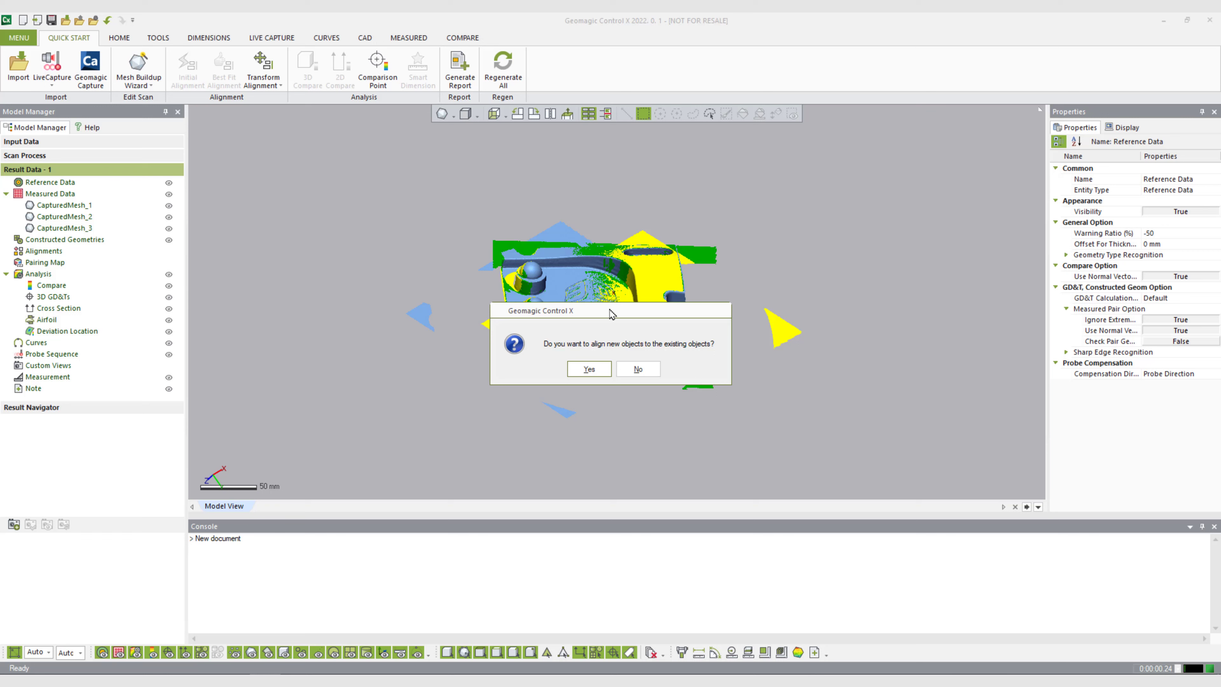
click(649, 368)
right_drag(585, 271, 588, 313)
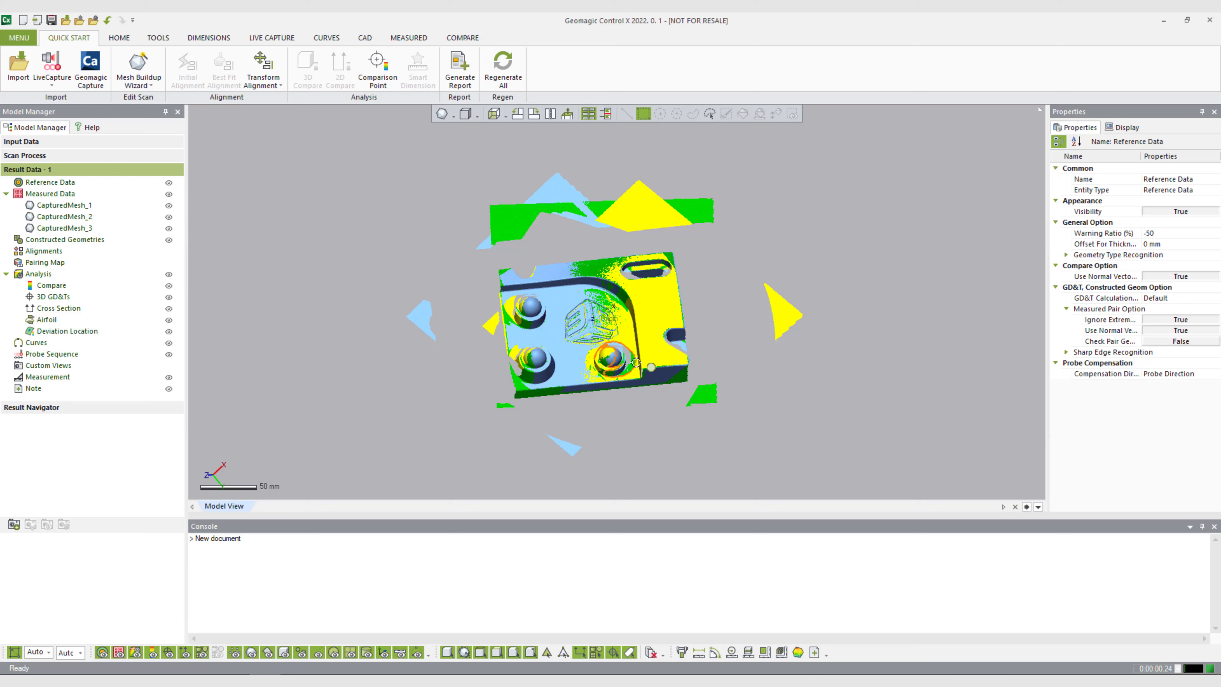
click(91, 207)
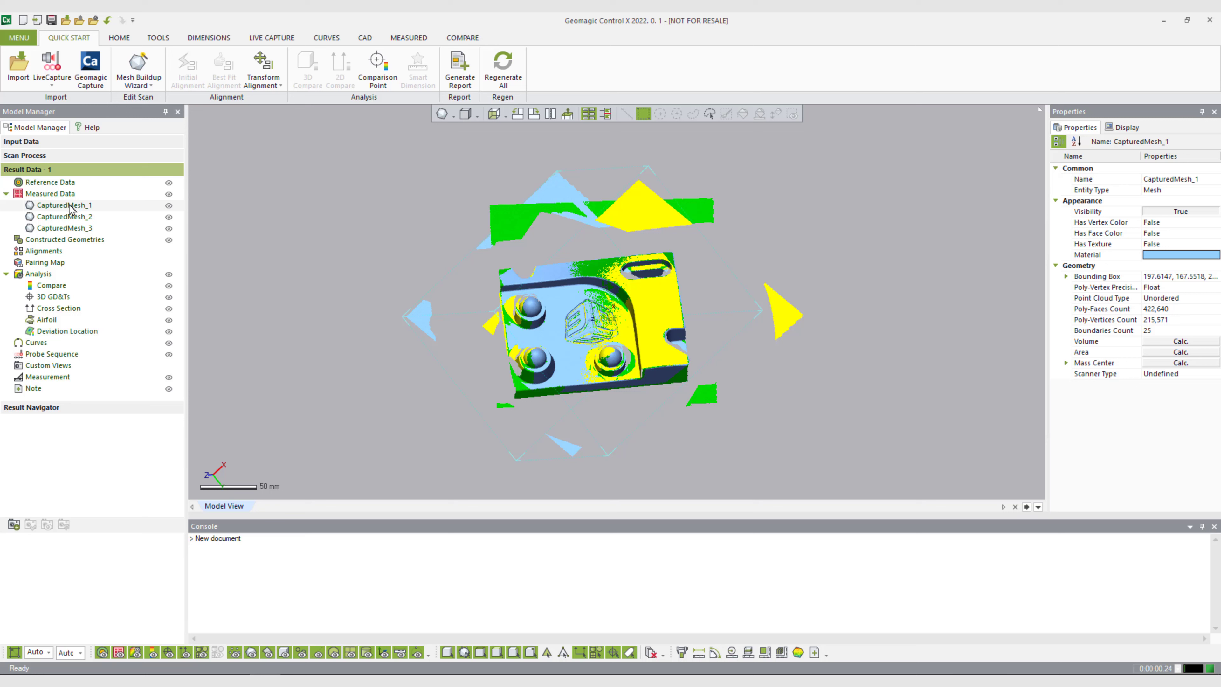
click(1210, 256)
right_click(953, 658)
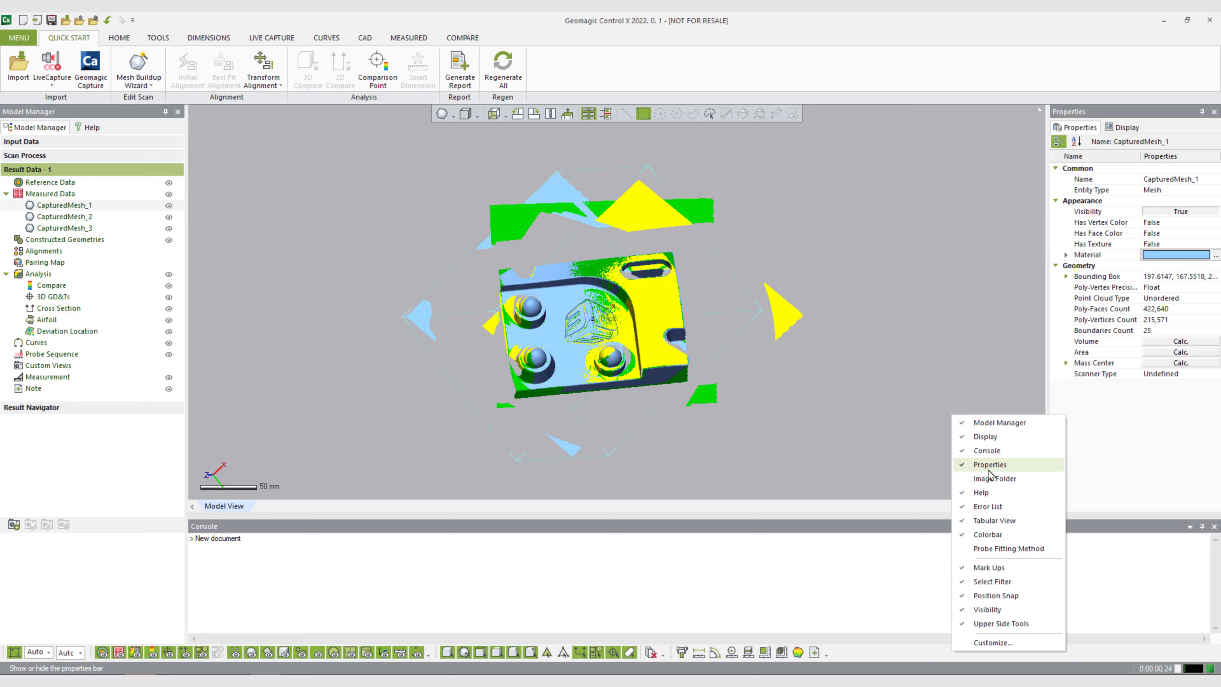
click(943, 317)
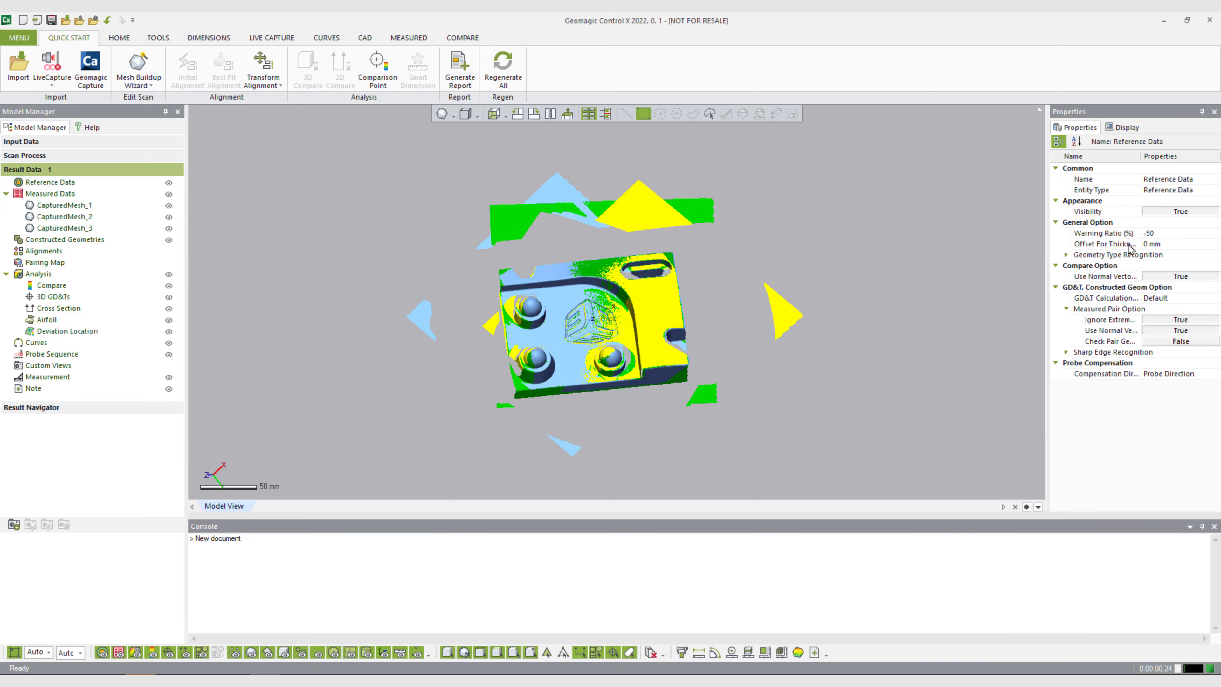
Open the material editor for CapturedMesh_1 and place its dialog clear of the meshes.
click(56, 209)
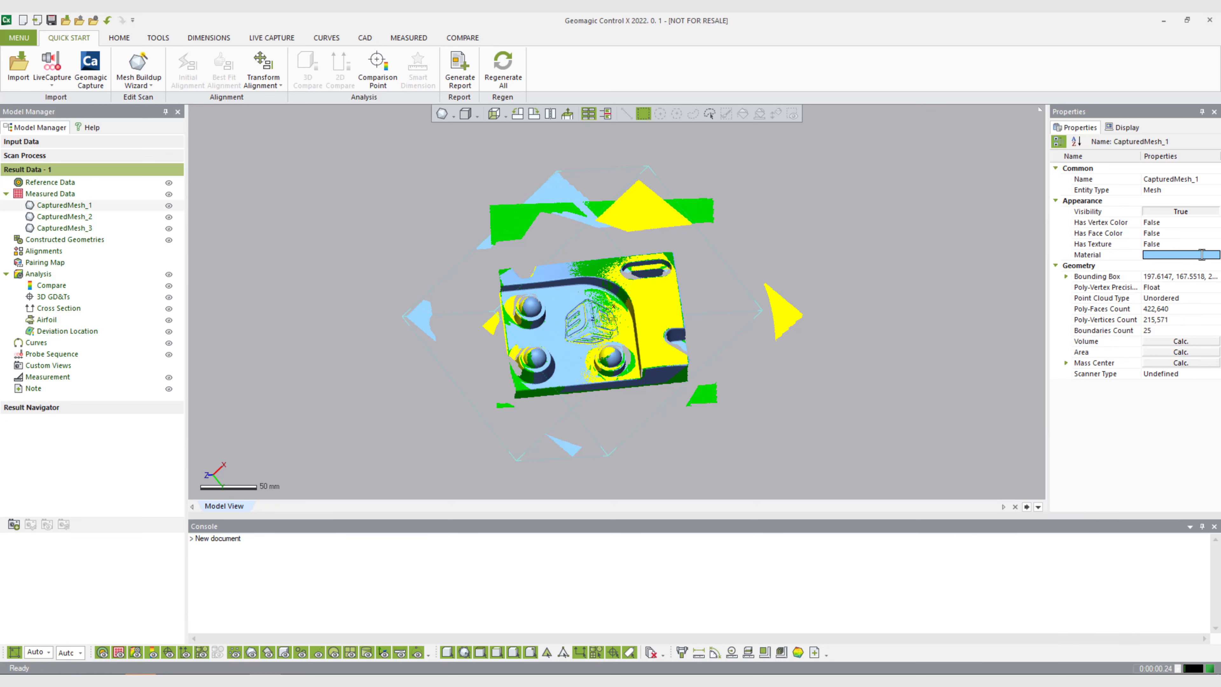
click(1217, 255)
click(1068, 258)
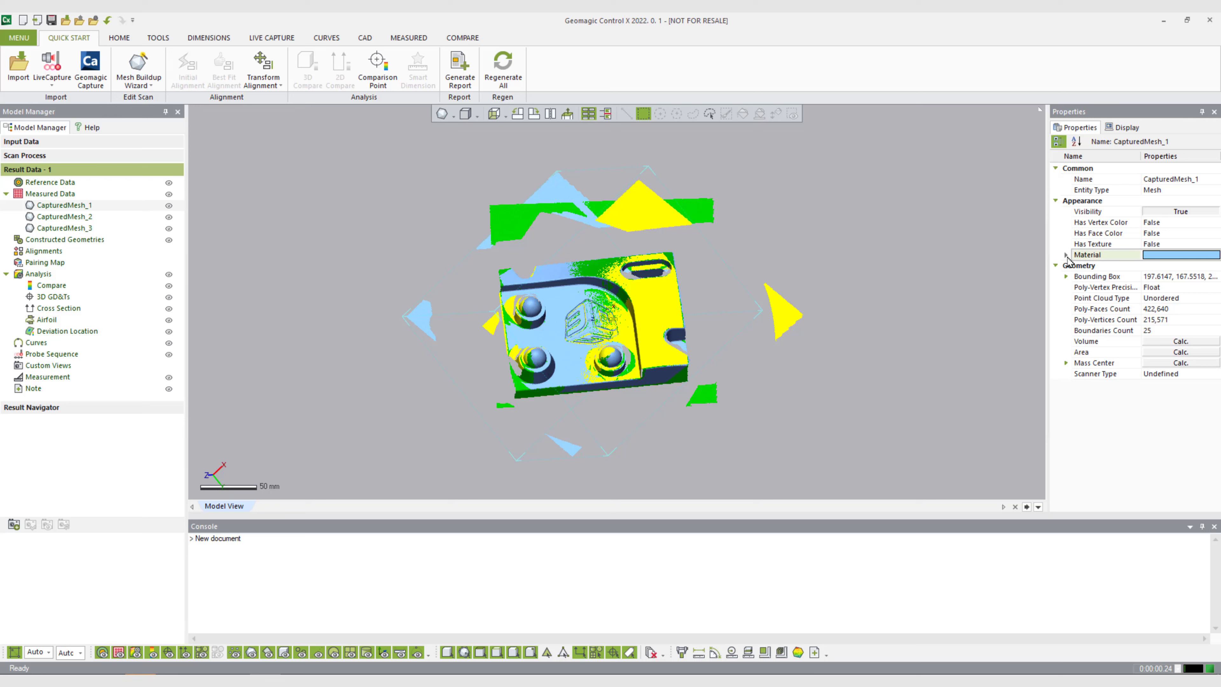
click(1211, 254)
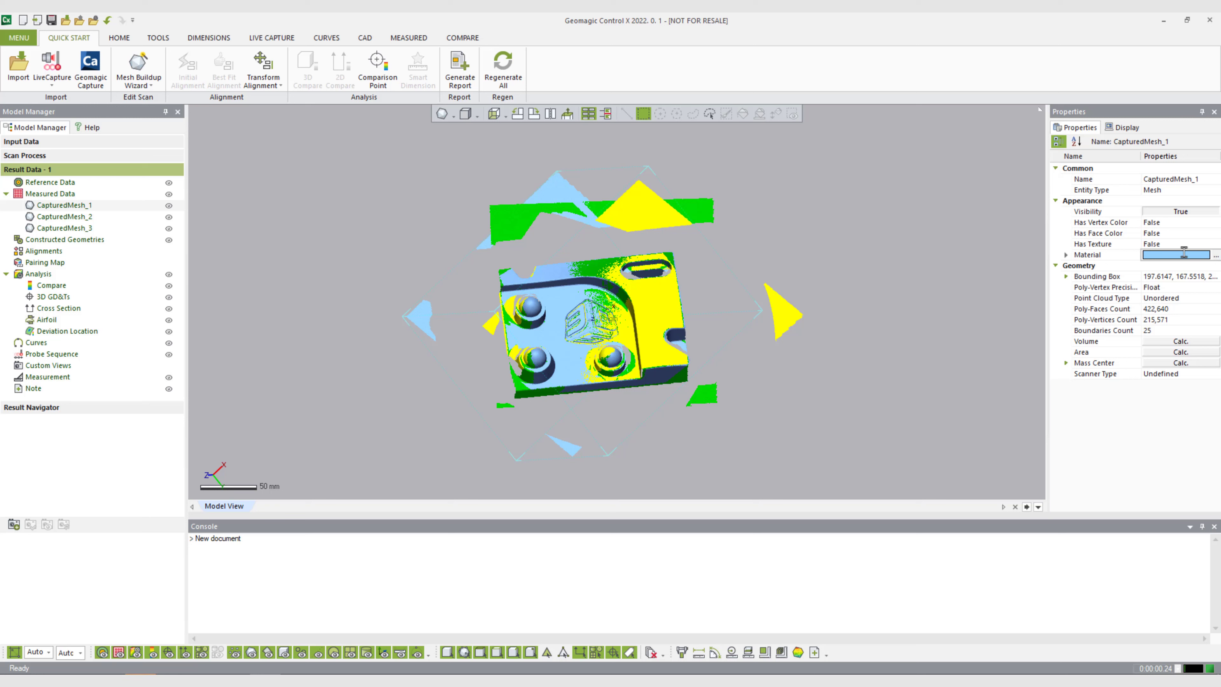
click(1216, 256)
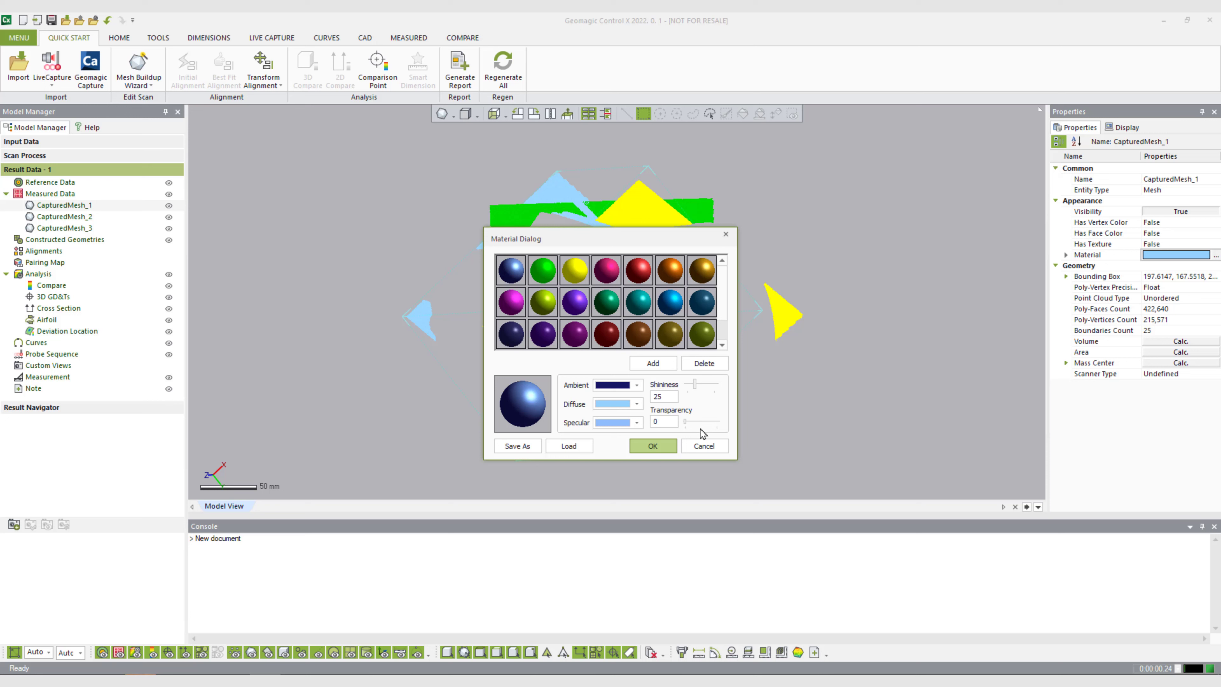
drag(722, 303, 723, 261)
drag(565, 246, 822, 239)
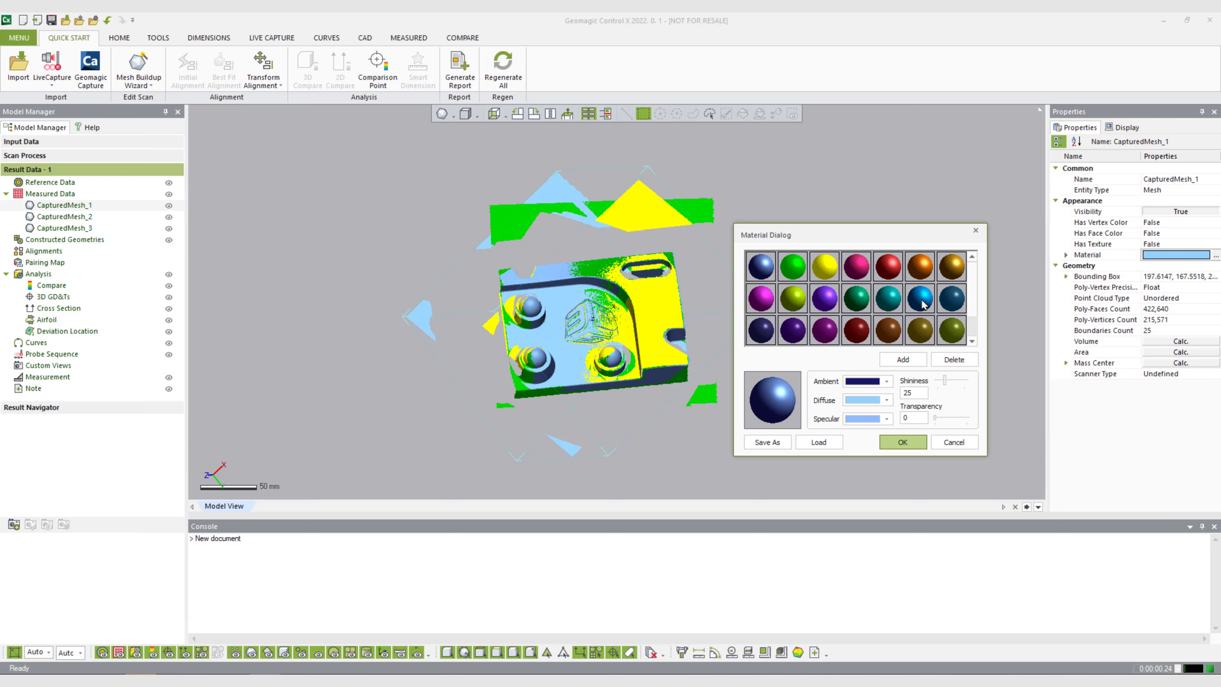
Preview the black material and examine its ambient colour choices.
scroll(901, 316, down, 2)
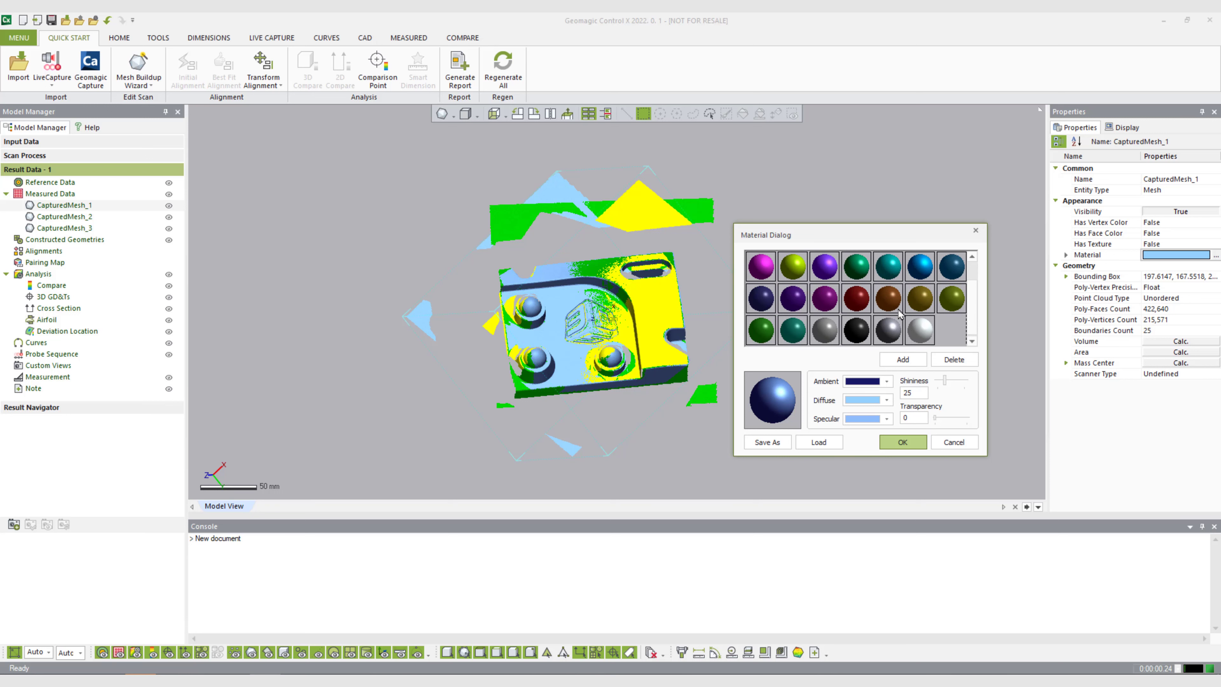
click(868, 328)
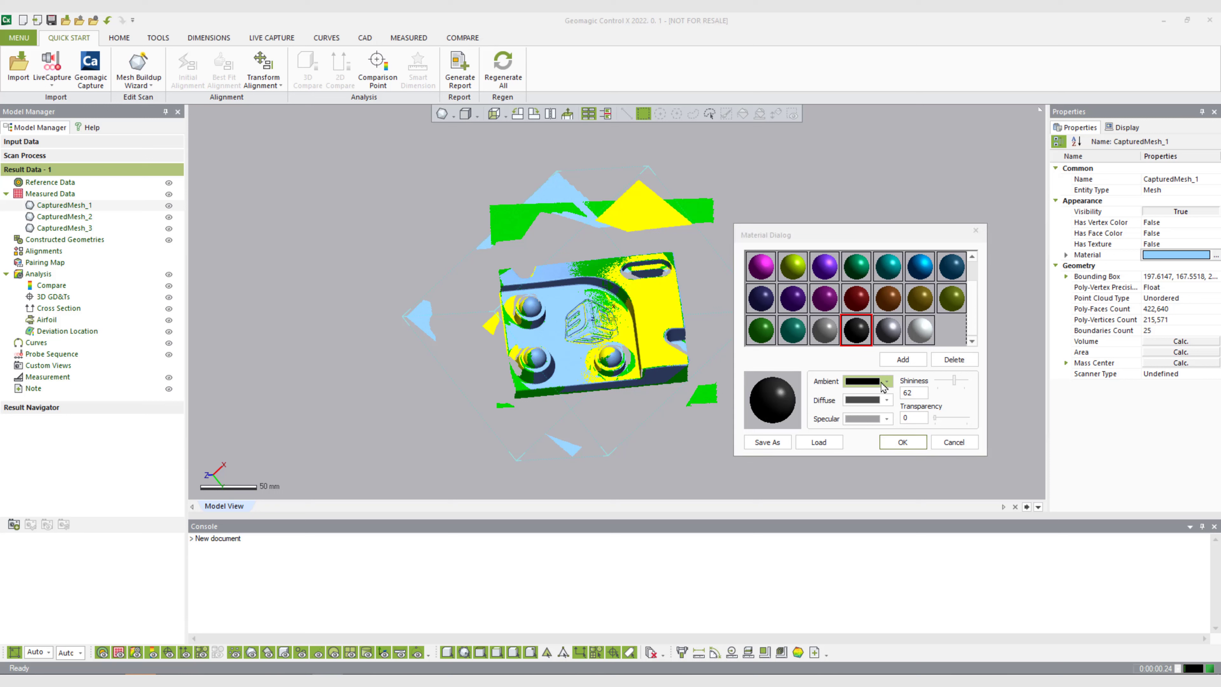
click(886, 381)
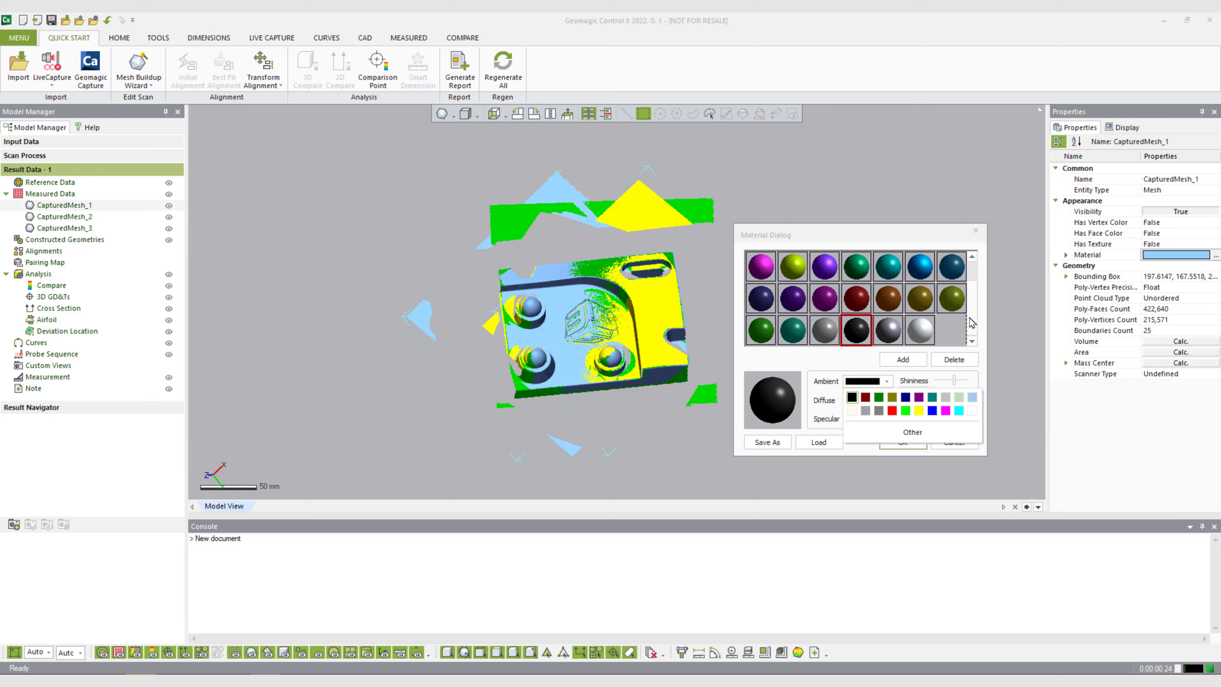
click(867, 454)
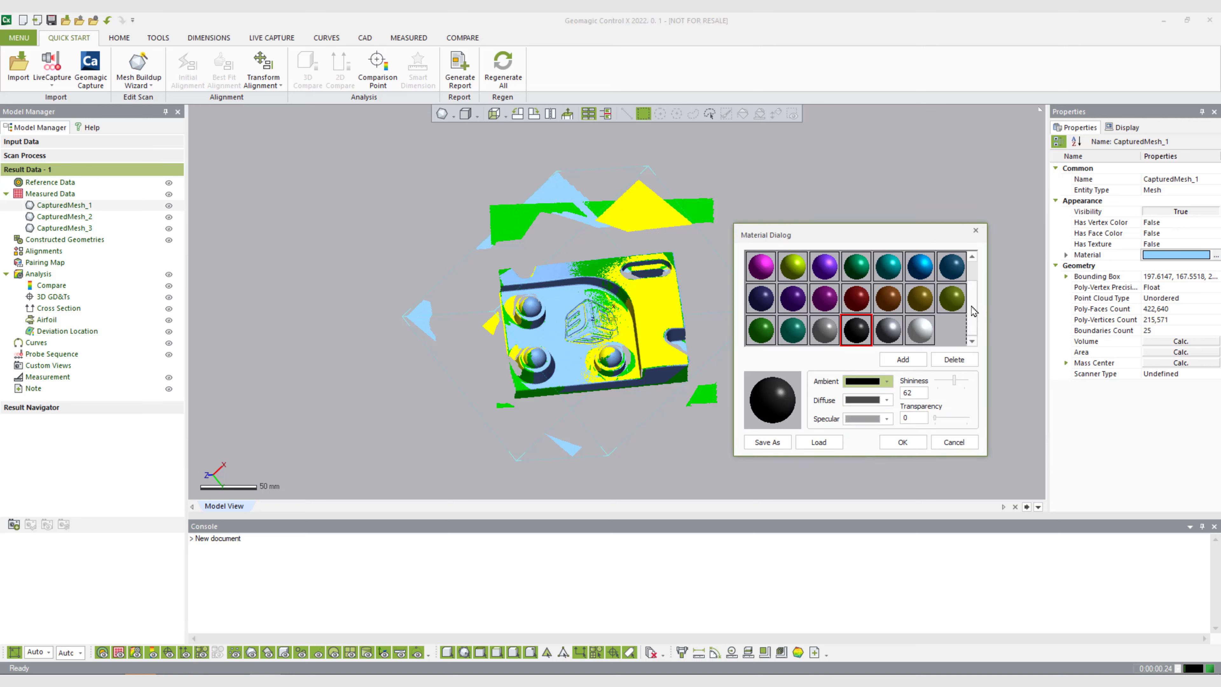
scroll(974, 312, up, 2)
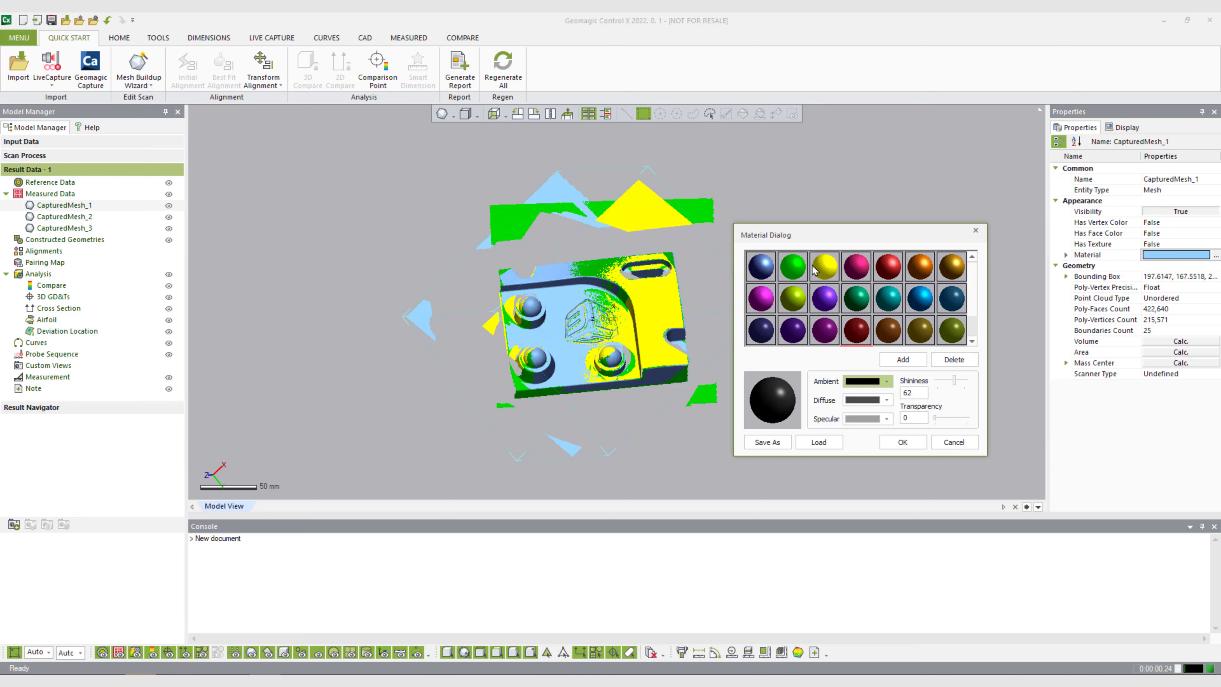
Delete the bright green, yellow, pink, red, orange and gold materials from the material palette.
click(796, 272)
click(961, 363)
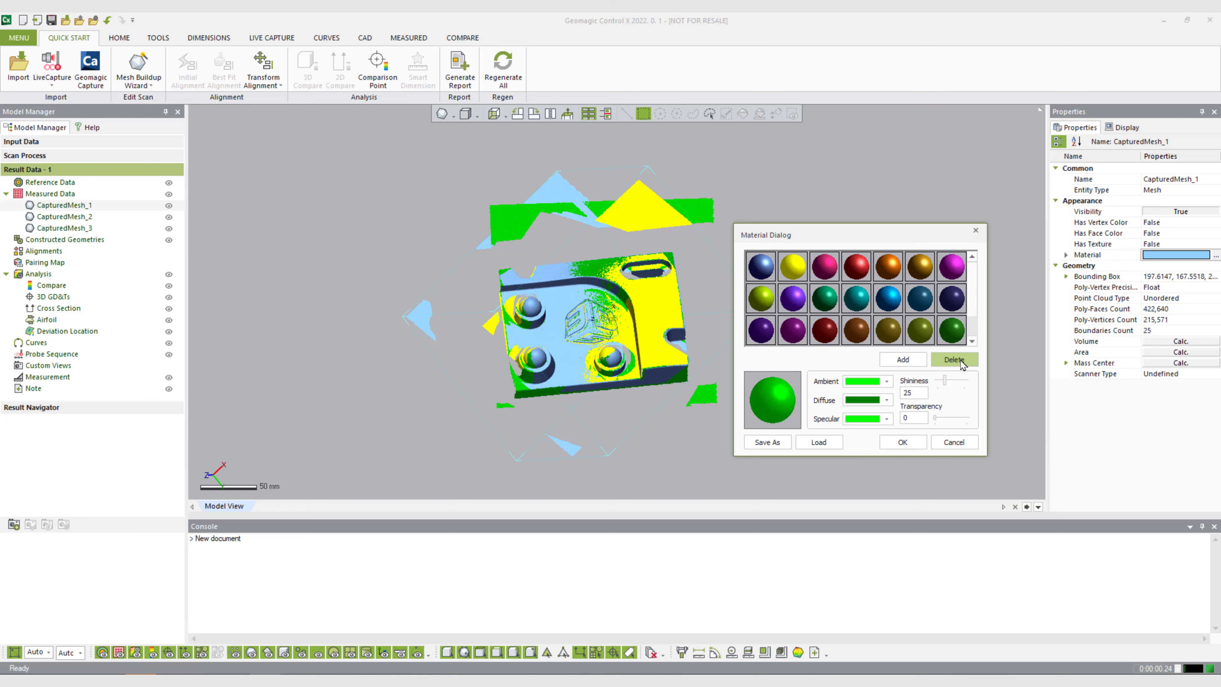
click(792, 266)
click(958, 364)
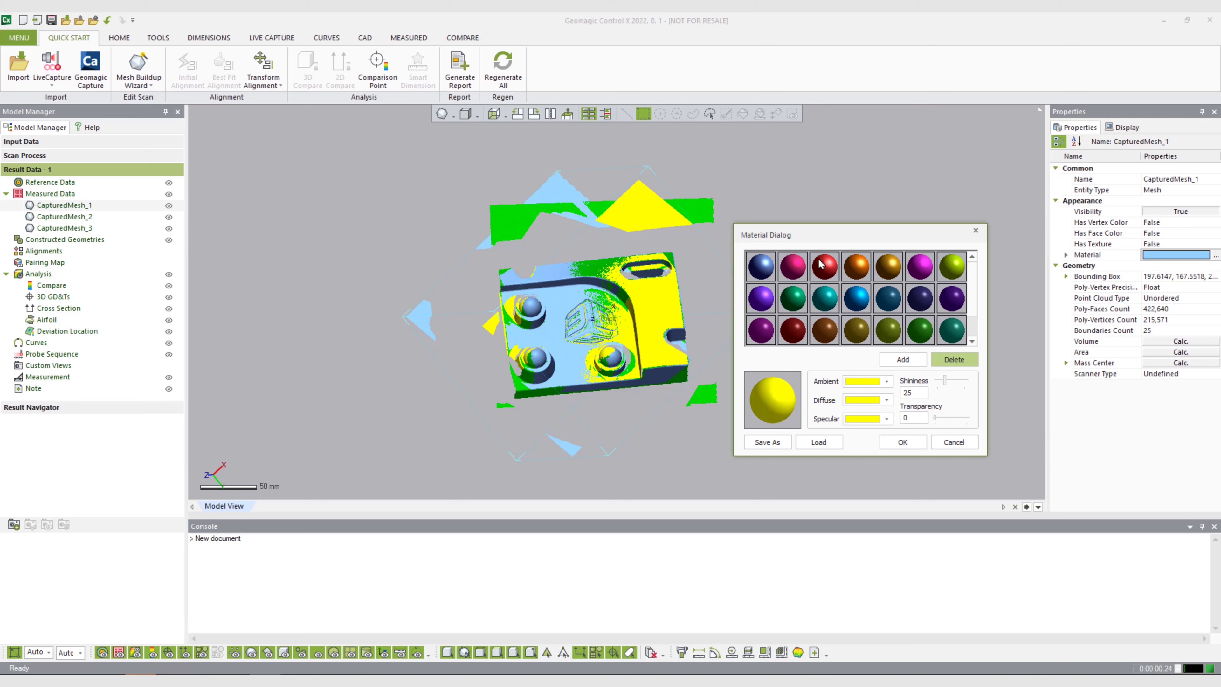
click(793, 266)
click(954, 359)
click(792, 266)
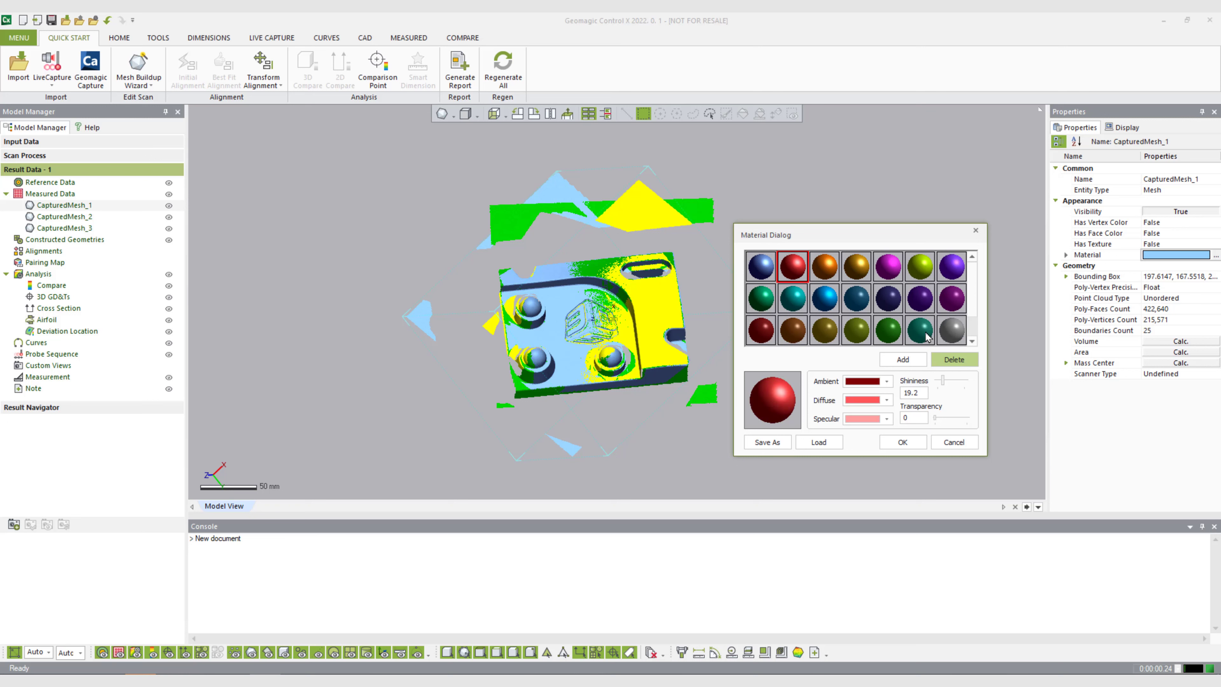
click(956, 359)
click(792, 266)
click(954, 359)
click(792, 266)
click(955, 360)
click(792, 266)
Delete all the other materials from the palette, keeping only the first light blue one.
click(950, 324)
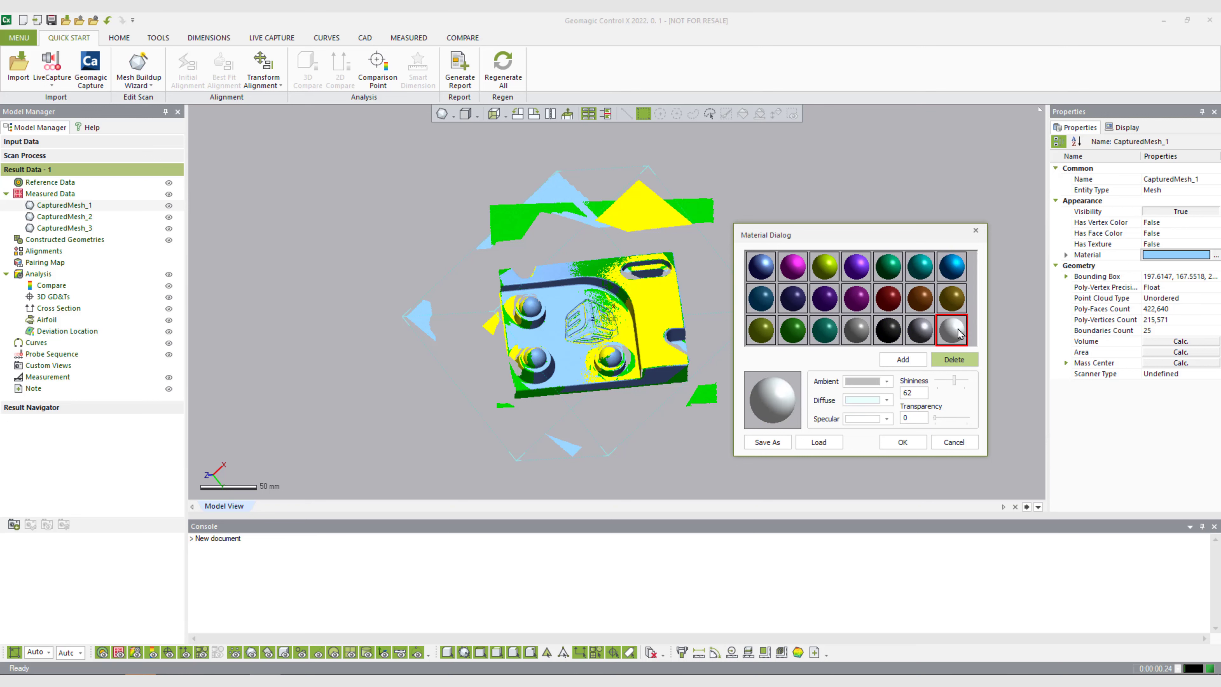
click(953, 355)
click(953, 355)
click(952, 356)
click(952, 356)
click(952, 301)
click(950, 356)
triple_click(950, 357)
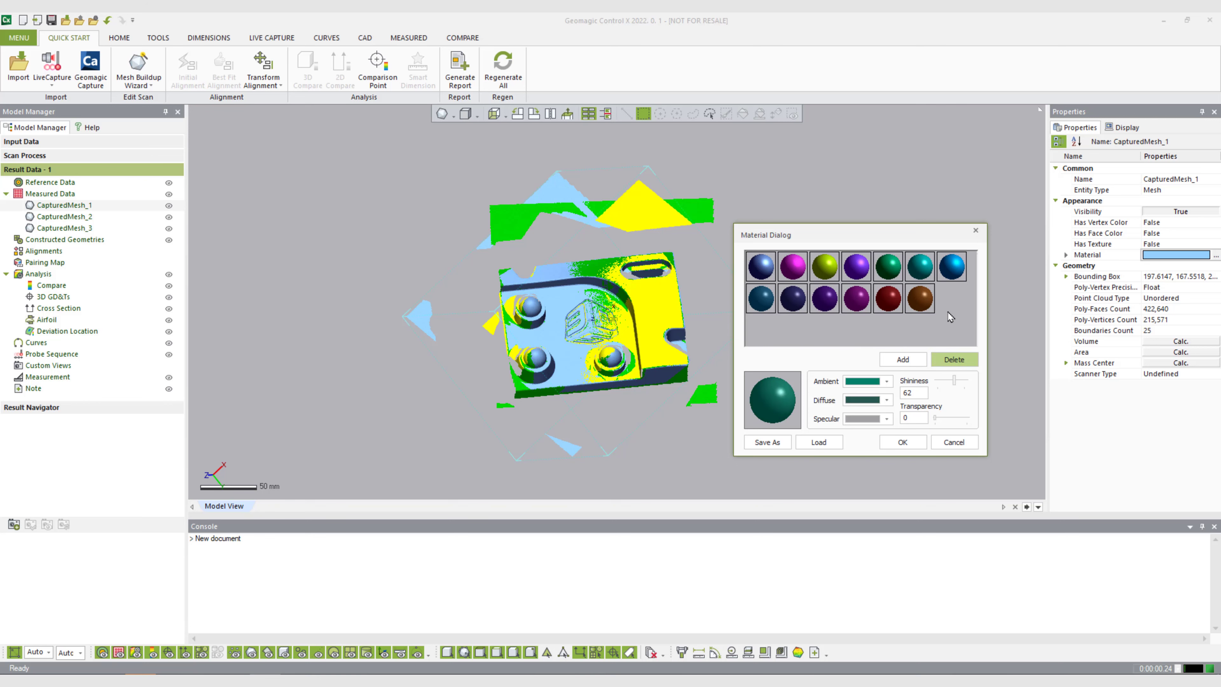
click(922, 300)
click(950, 358)
click(922, 269)
click(951, 359)
click(950, 270)
click(947, 356)
double_click(946, 354)
click(945, 359)
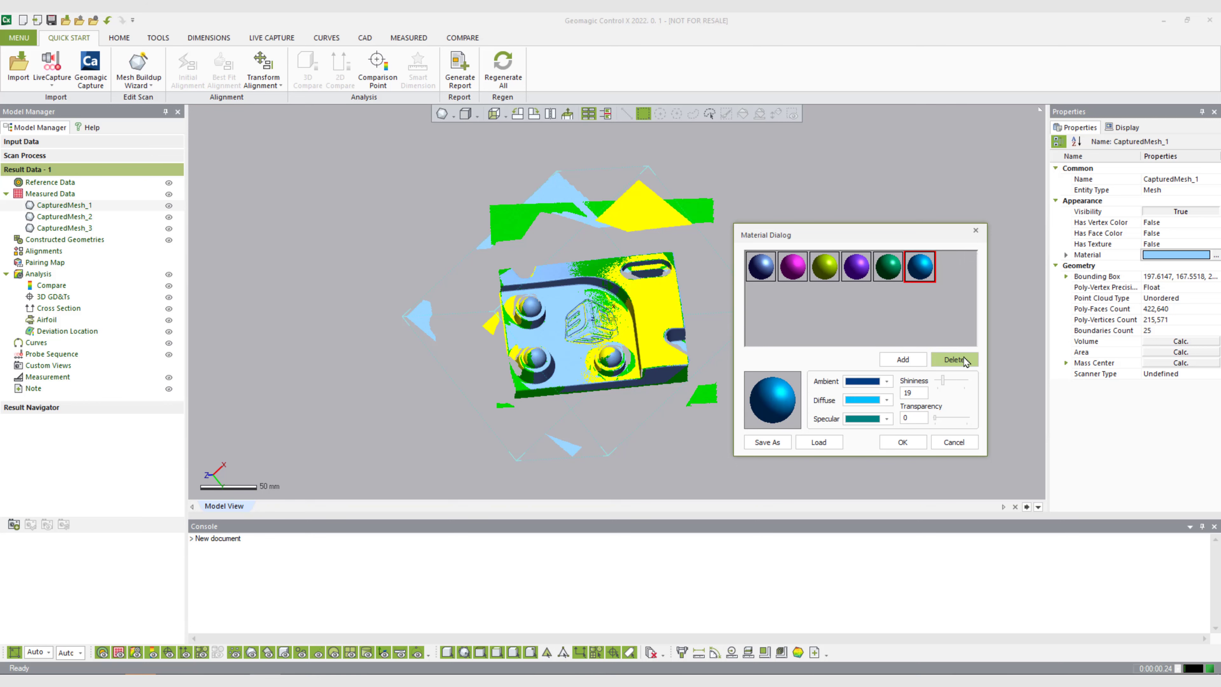
click(945, 359)
click(945, 358)
click(945, 359)
click(945, 359)
click(945, 358)
click(945, 358)
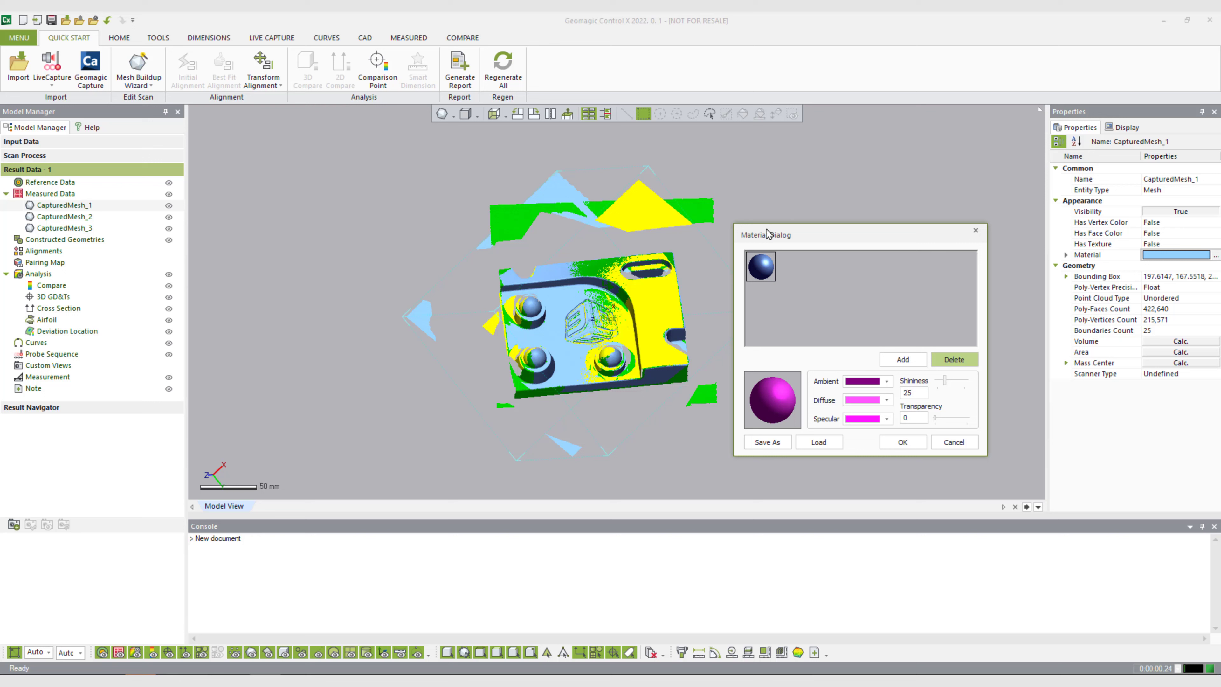
Assign the light blue material to CapturedMesh_1, accept the palette changes and deselect the mesh.
click(764, 270)
click(824, 306)
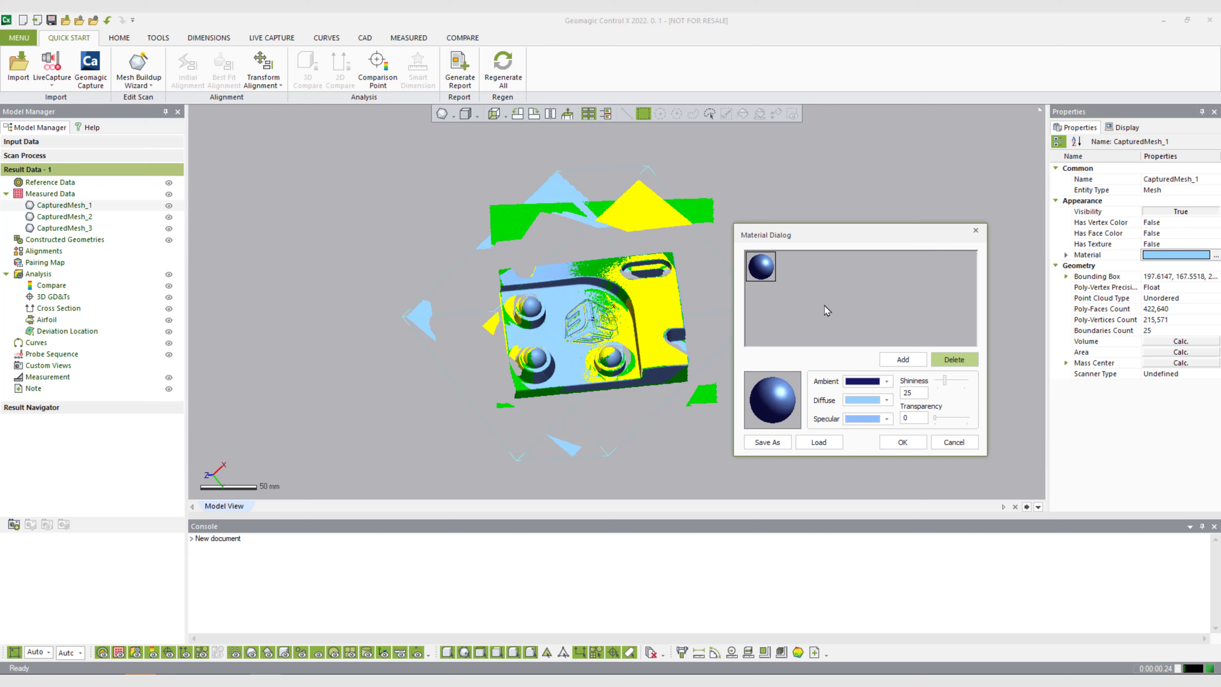
click(900, 443)
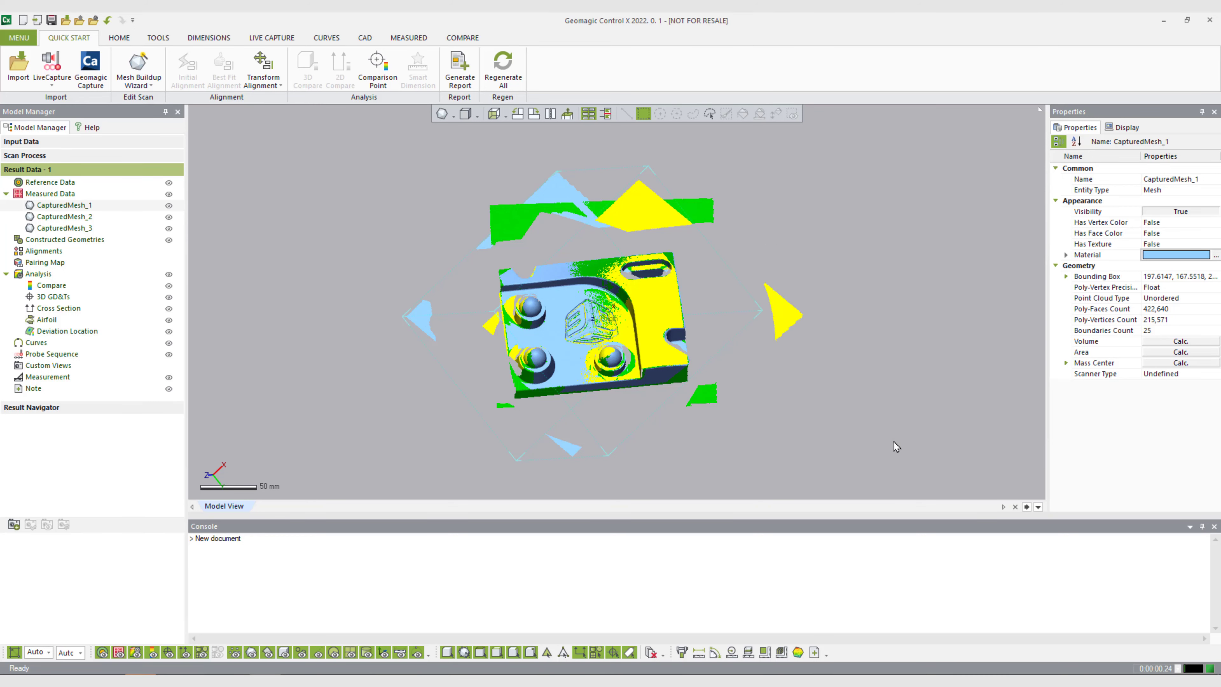
click(898, 315)
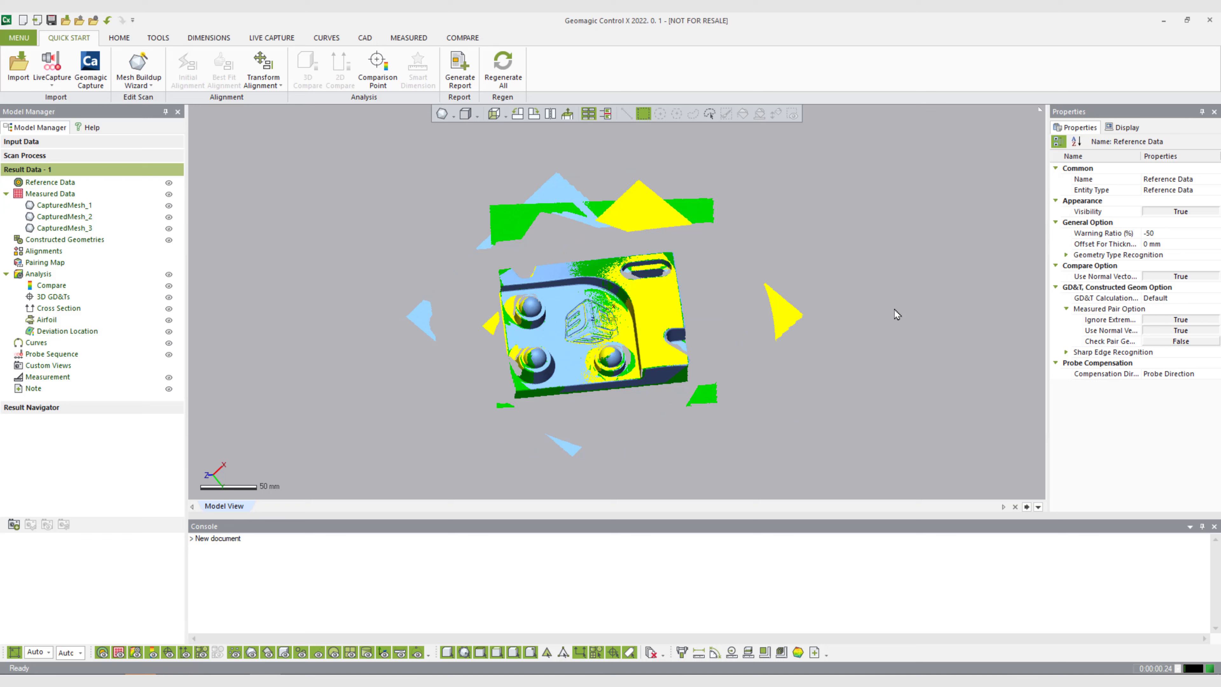
Save the project to the Desktop as delete.CXProj.
key(ctrl+s)
text(de)
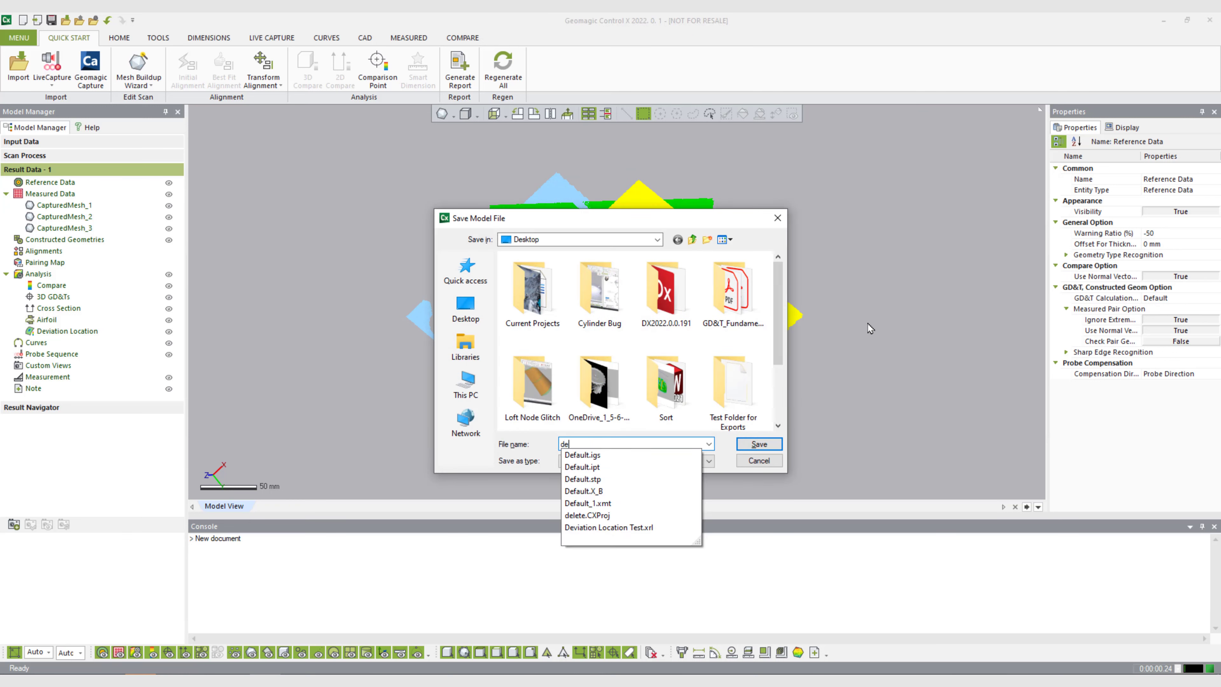
click(625, 515)
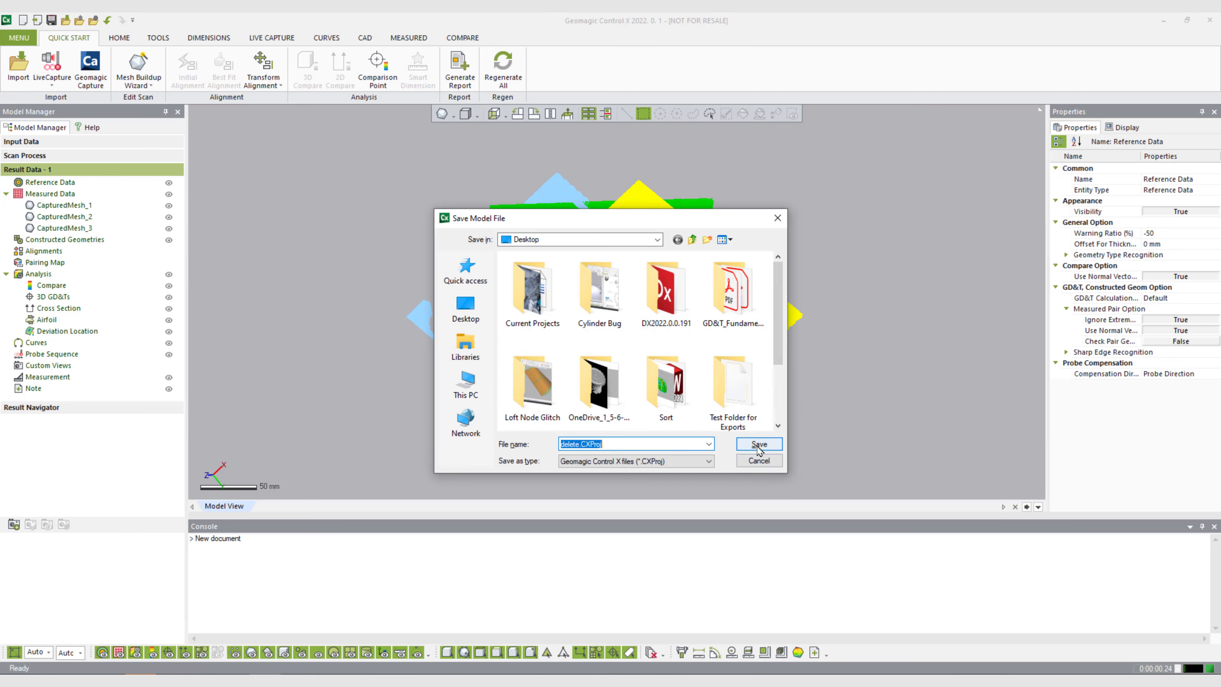
click(759, 443)
click(627, 356)
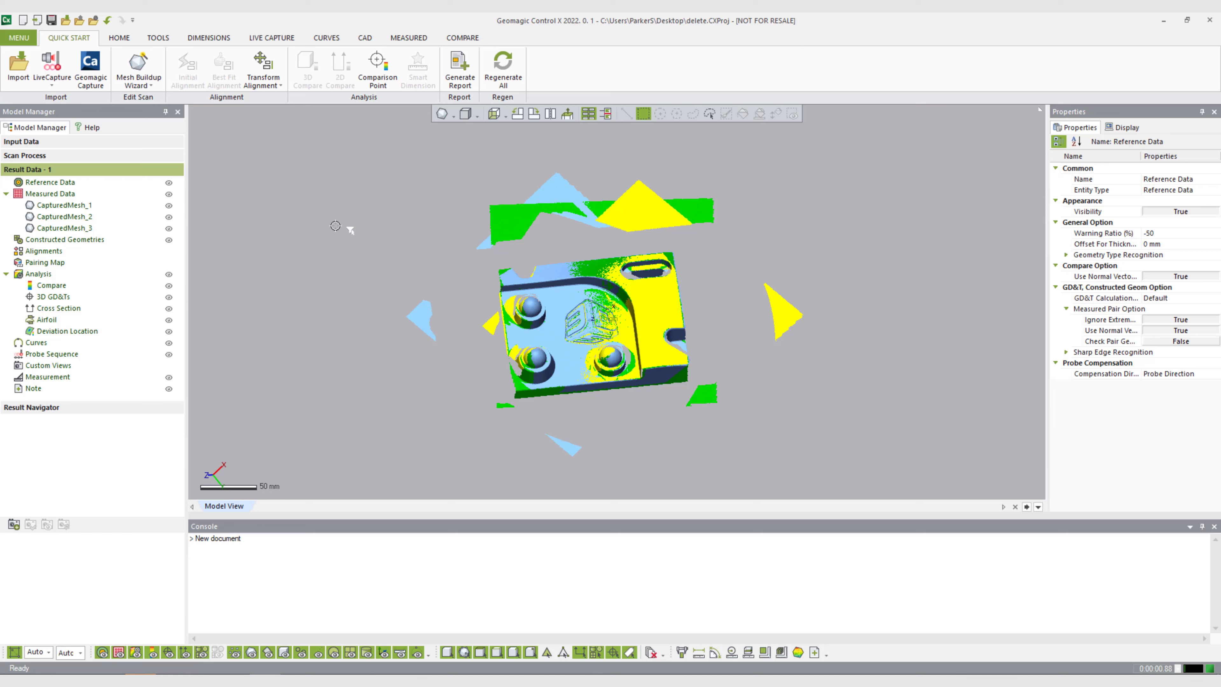
Start a new project and import CapturedMesh_1 through CapturedMesh_7 from the Meshes INCHES folder, declining alignment among the added objects.
key(ctrl+n)
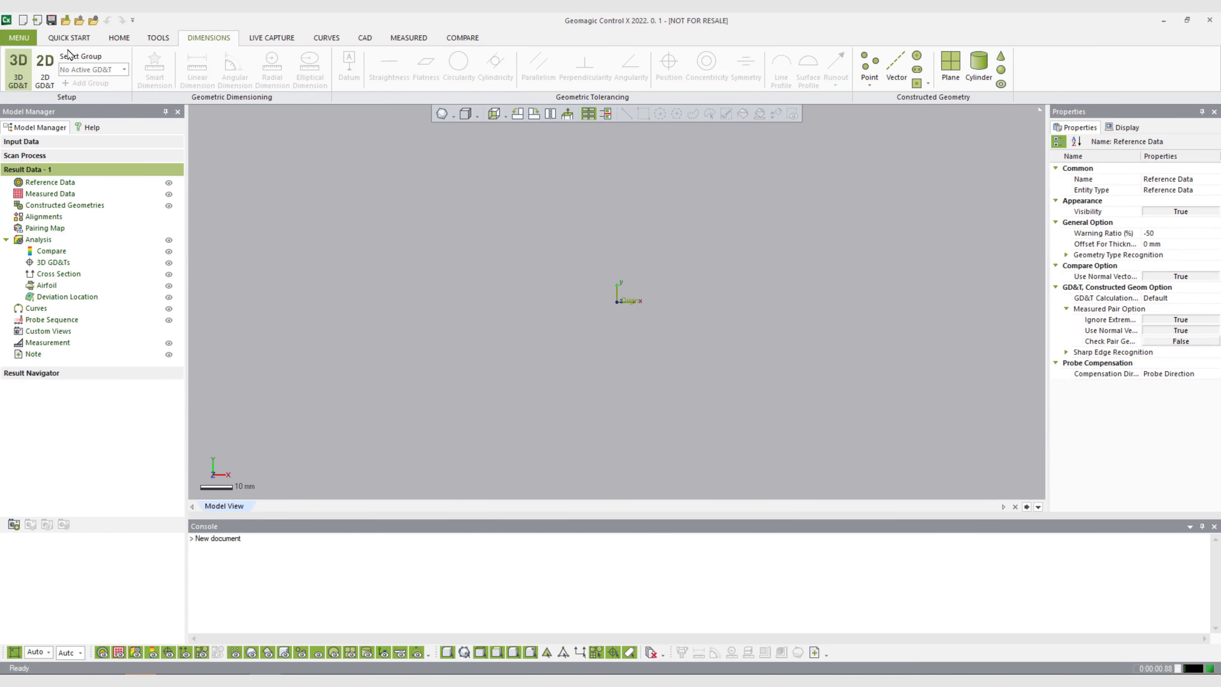
click(69, 38)
click(18, 65)
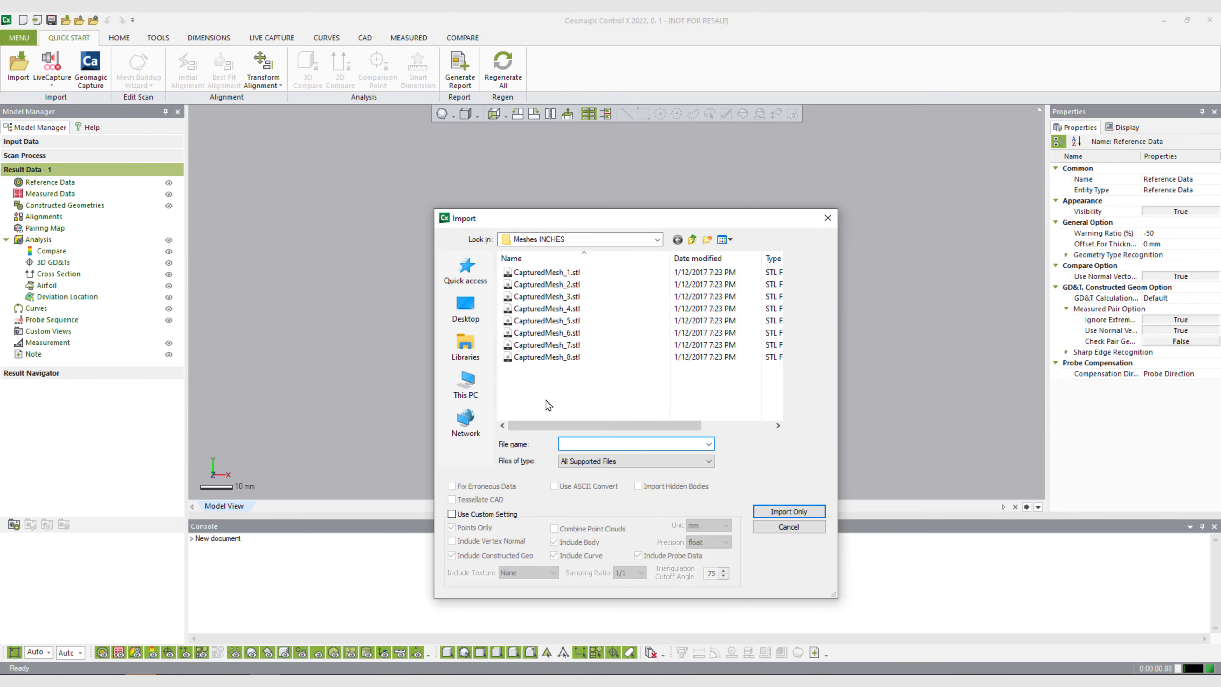
drag(548, 405, 590, 198)
click(796, 512)
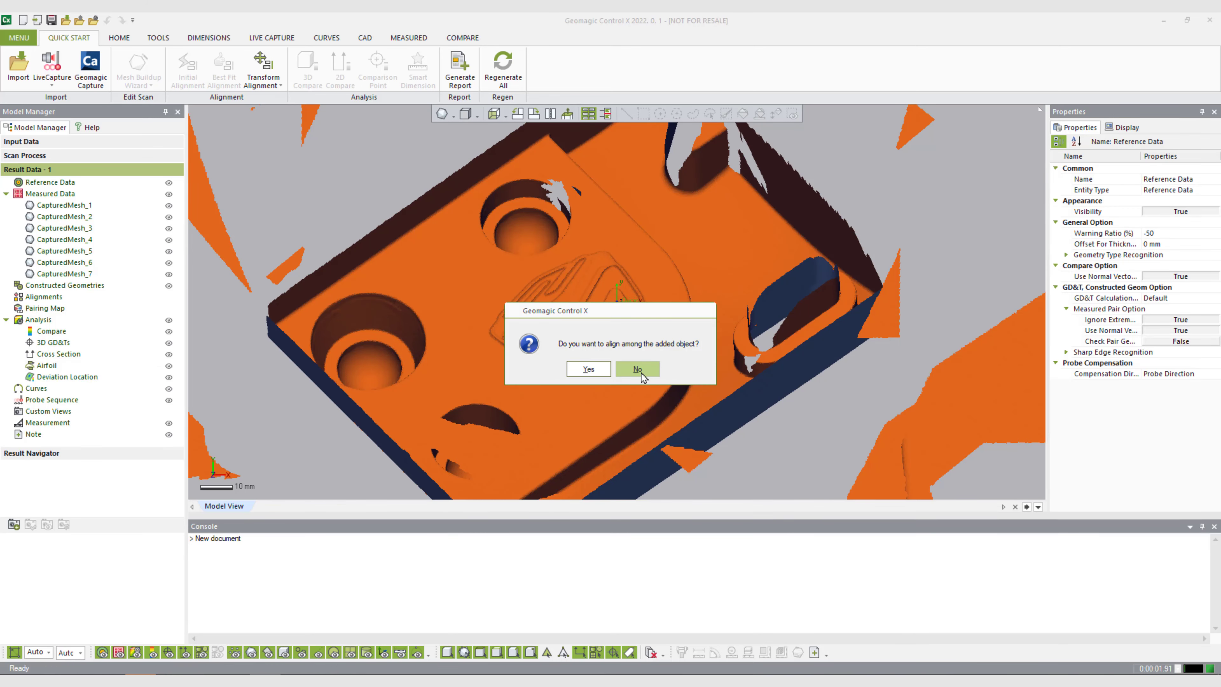
click(642, 373)
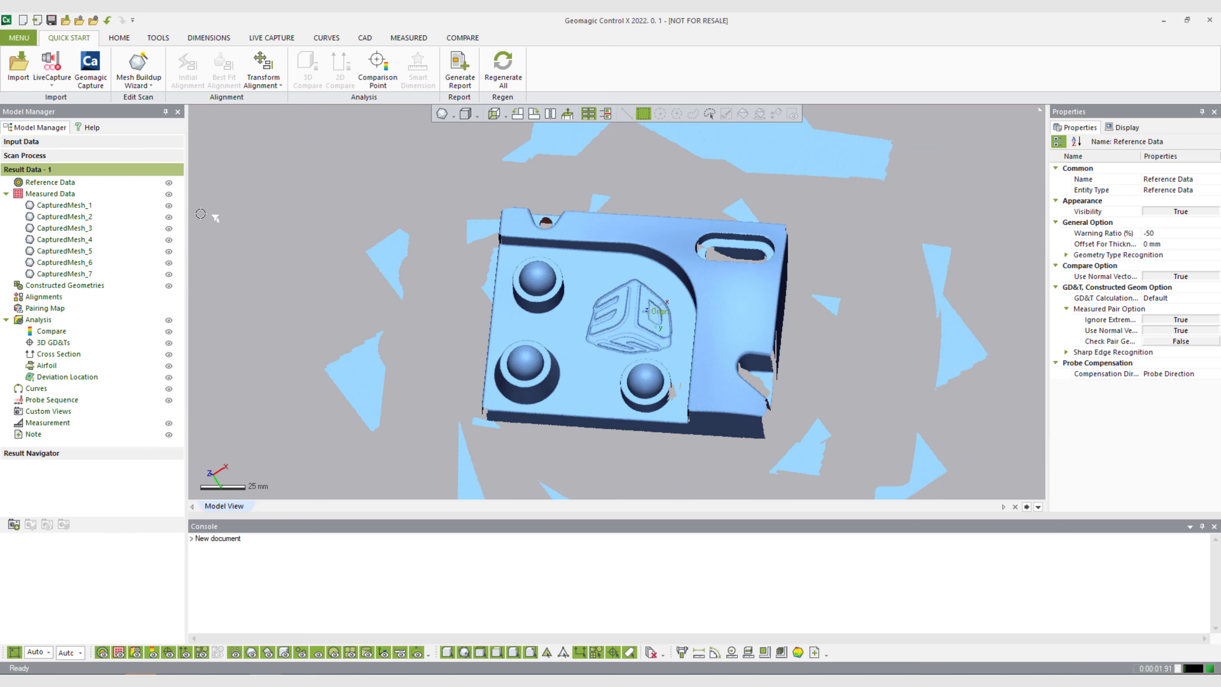
Hide the other meshes to isolate CapturedMesh_1, and show CapturedMesh_2, CapturedMesh_3 and CapturedMesh_4 one at a time.
drag(168, 218, 170, 268)
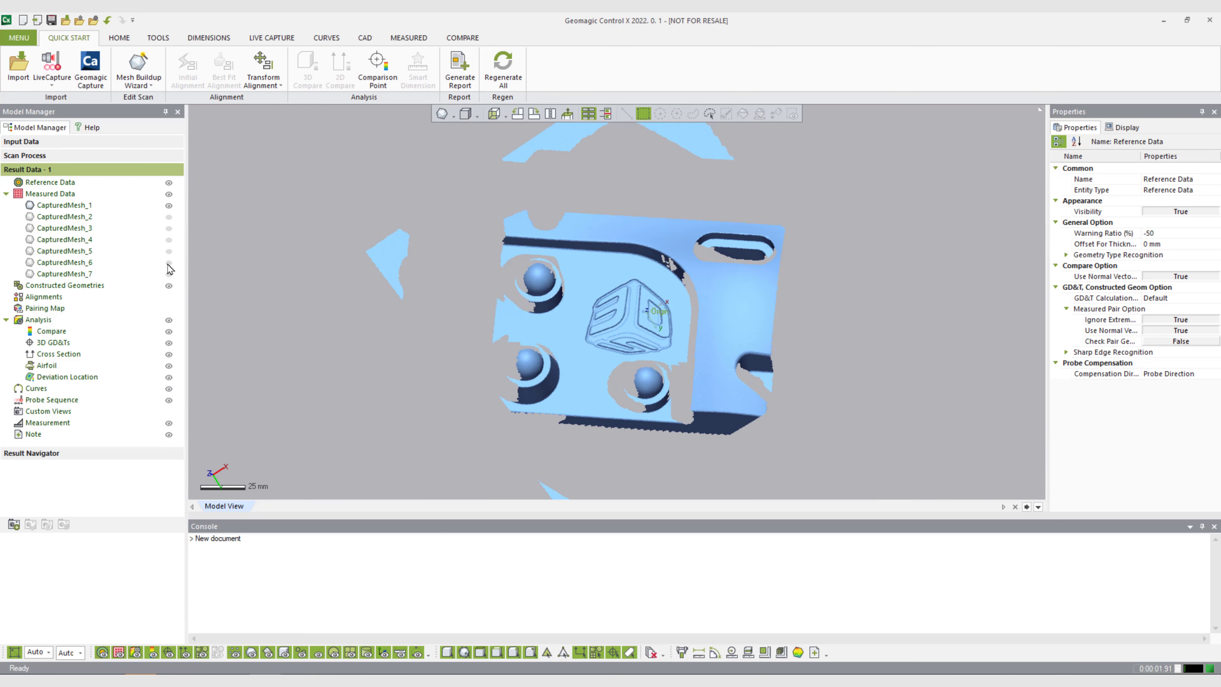
click(170, 208)
click(169, 217)
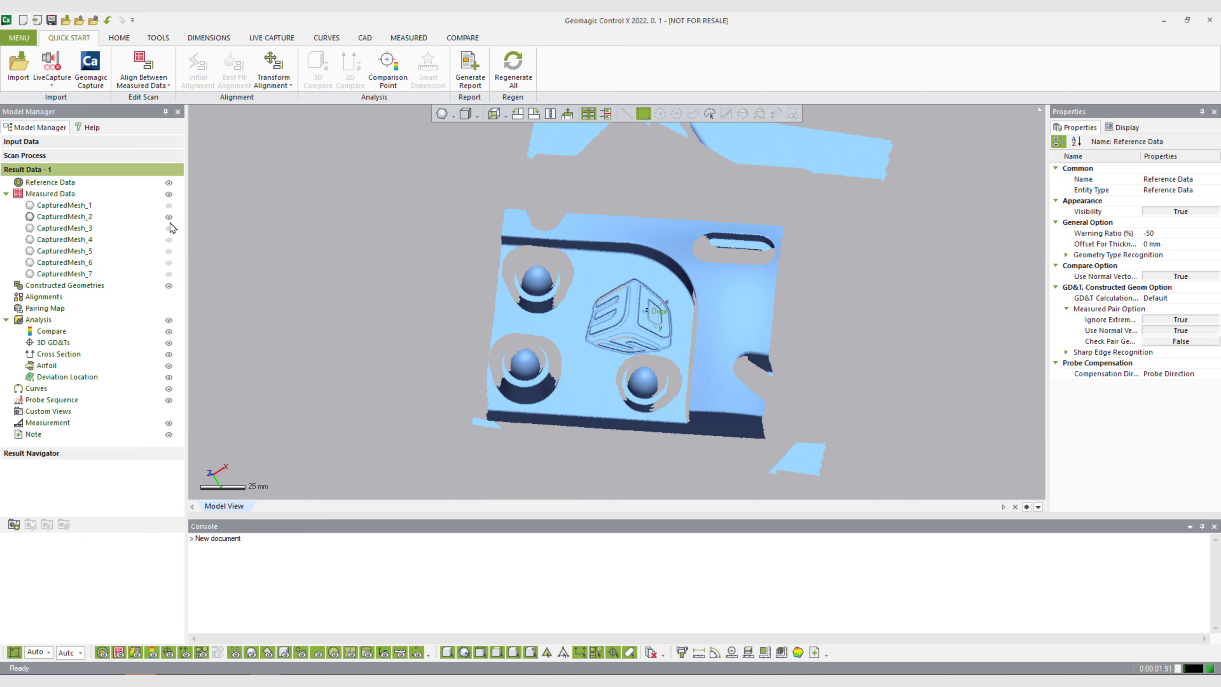
click(169, 228)
click(170, 218)
click(170, 241)
click(170, 230)
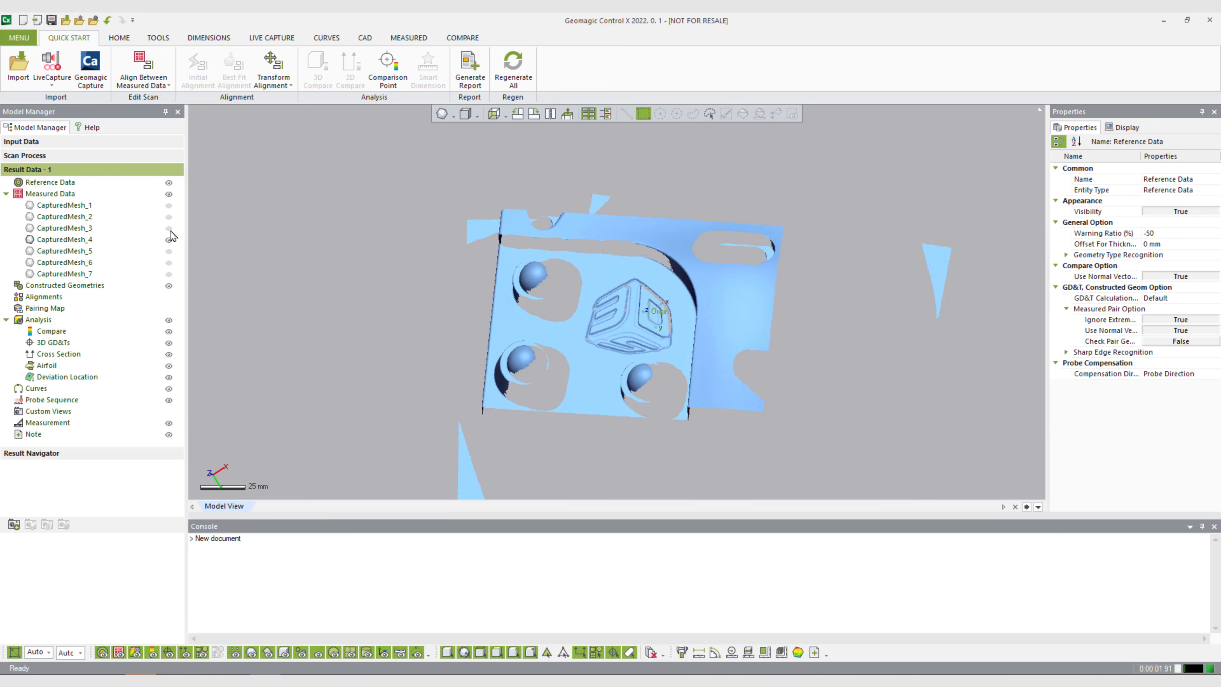
Show CapturedMesh_5, CapturedMesh_6 and CapturedMesh_7 one at a time, leaving only CapturedMesh_7 visible.
click(168, 253)
click(170, 241)
click(169, 260)
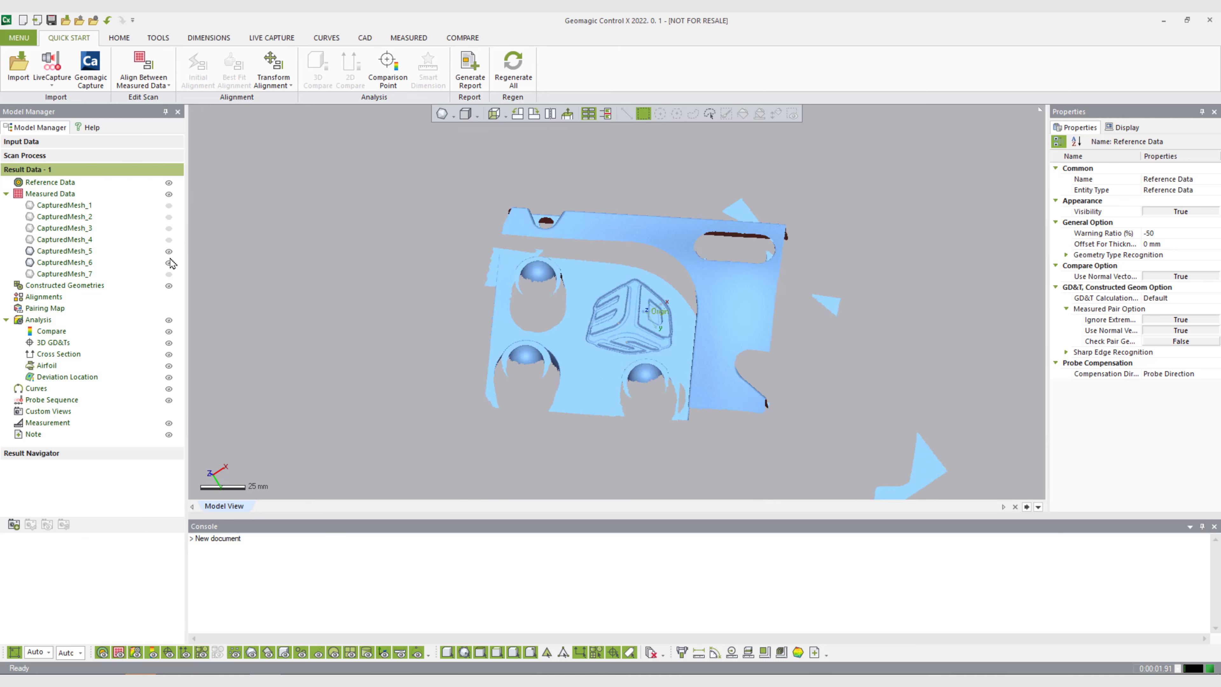
click(170, 244)
click(170, 250)
click(169, 240)
click(169, 274)
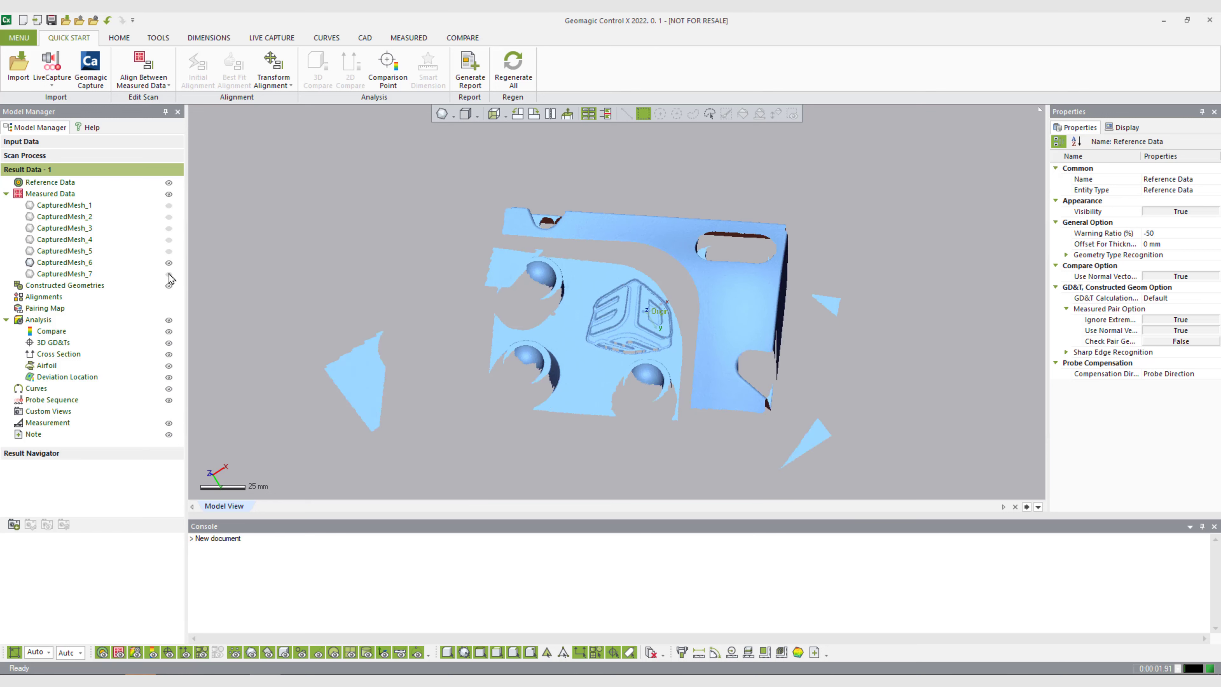
click(169, 263)
Open the material palette for CapturedMesh_7 and add a new material to it.
click(99, 274)
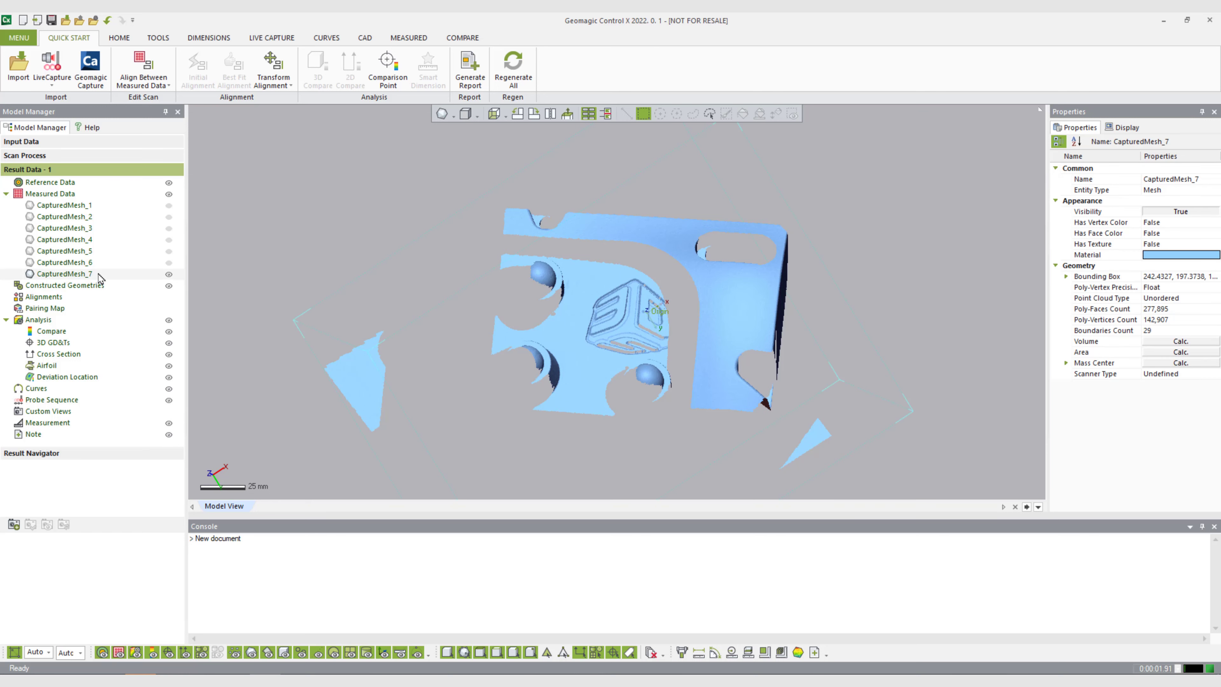
right_click(99, 274)
click(354, 281)
click(1215, 255)
click(1216, 255)
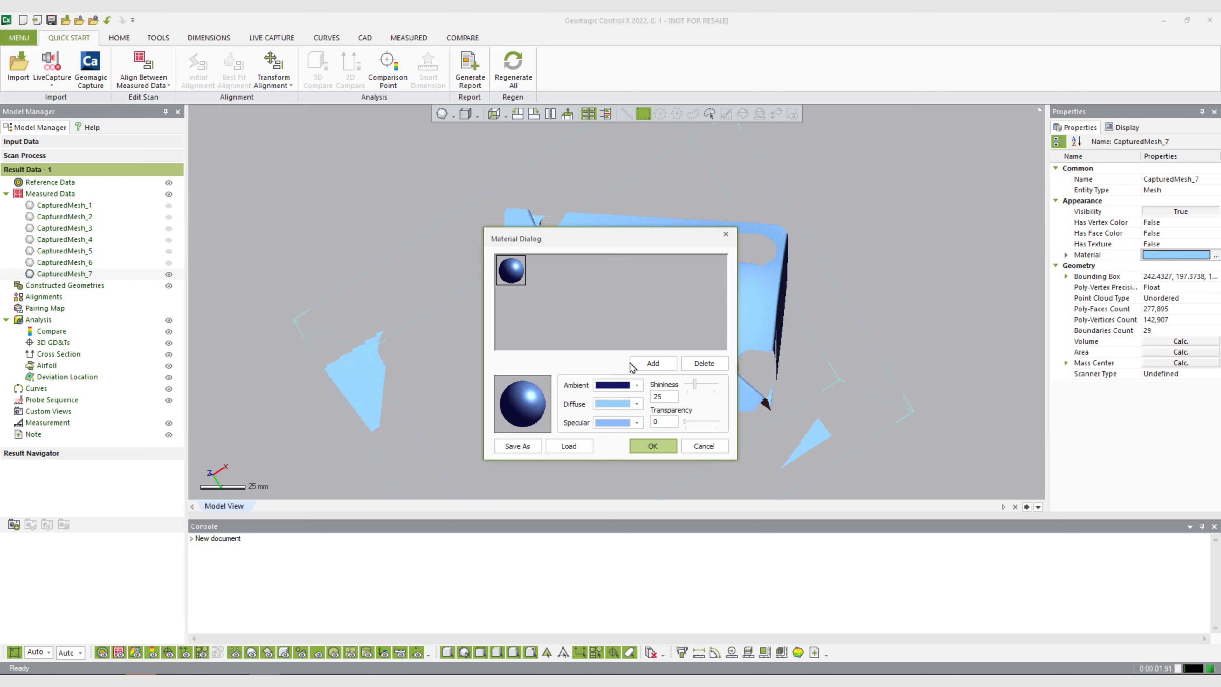
click(659, 366)
Set the new material's ambient color to dark green, its diffuse color to bright green and its specular color to white.
click(633, 388)
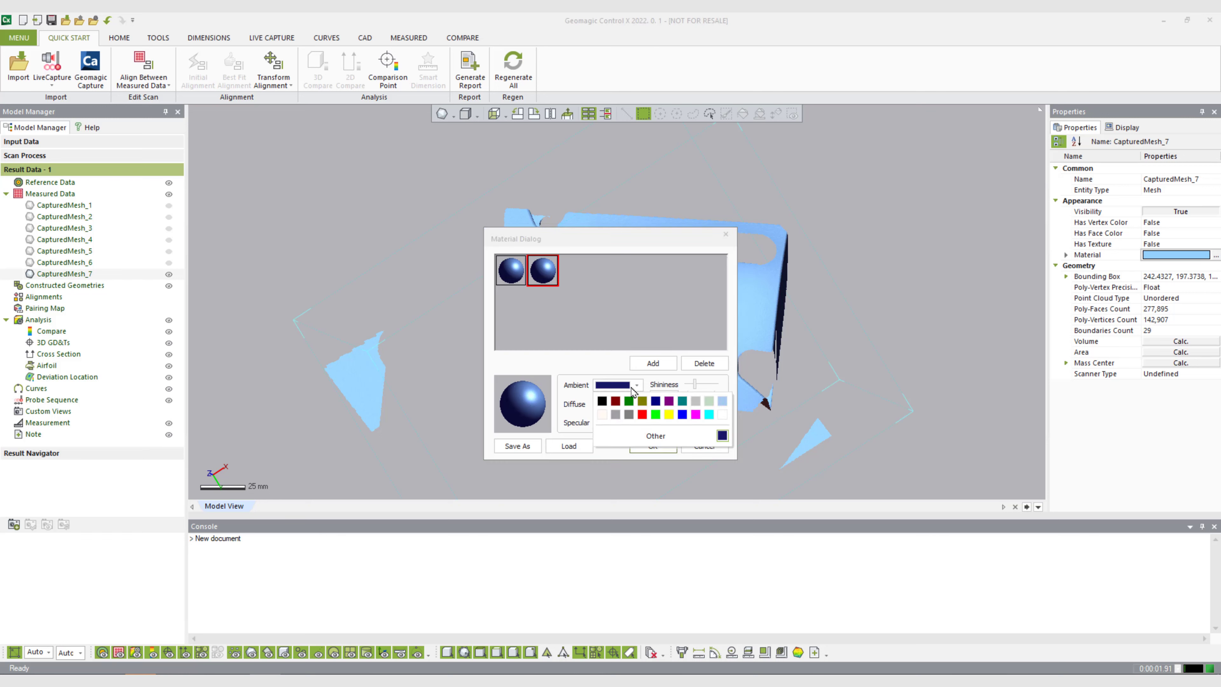
click(629, 401)
click(633, 404)
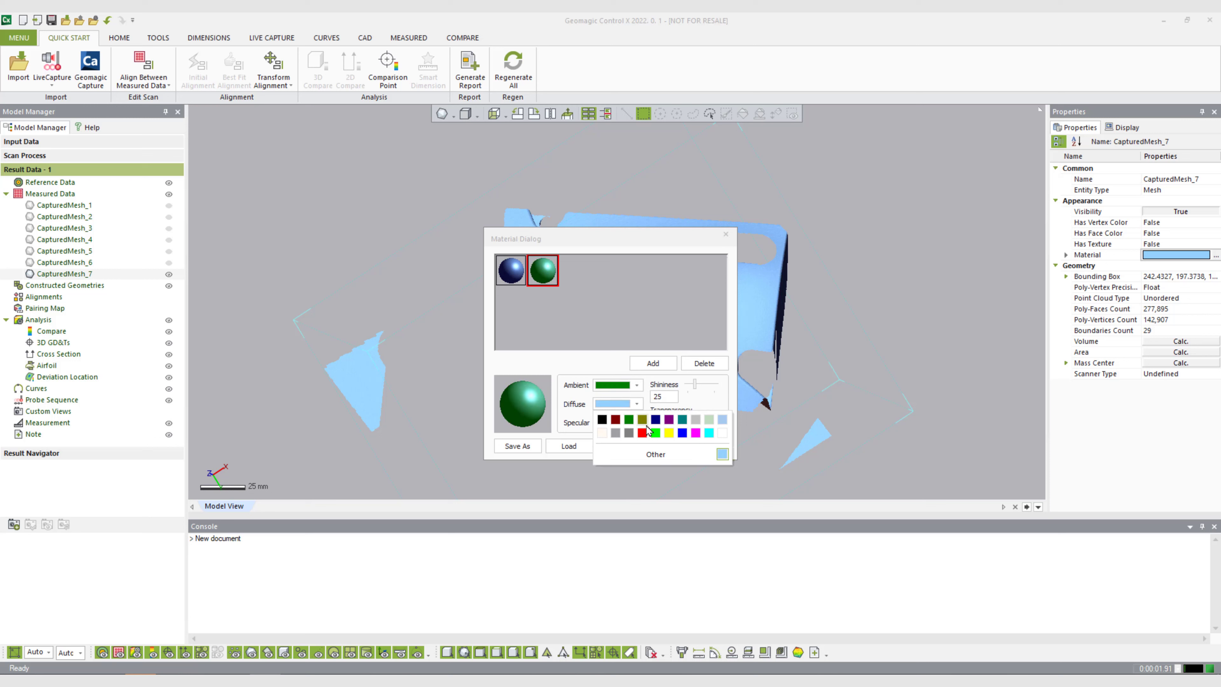
click(655, 433)
click(637, 423)
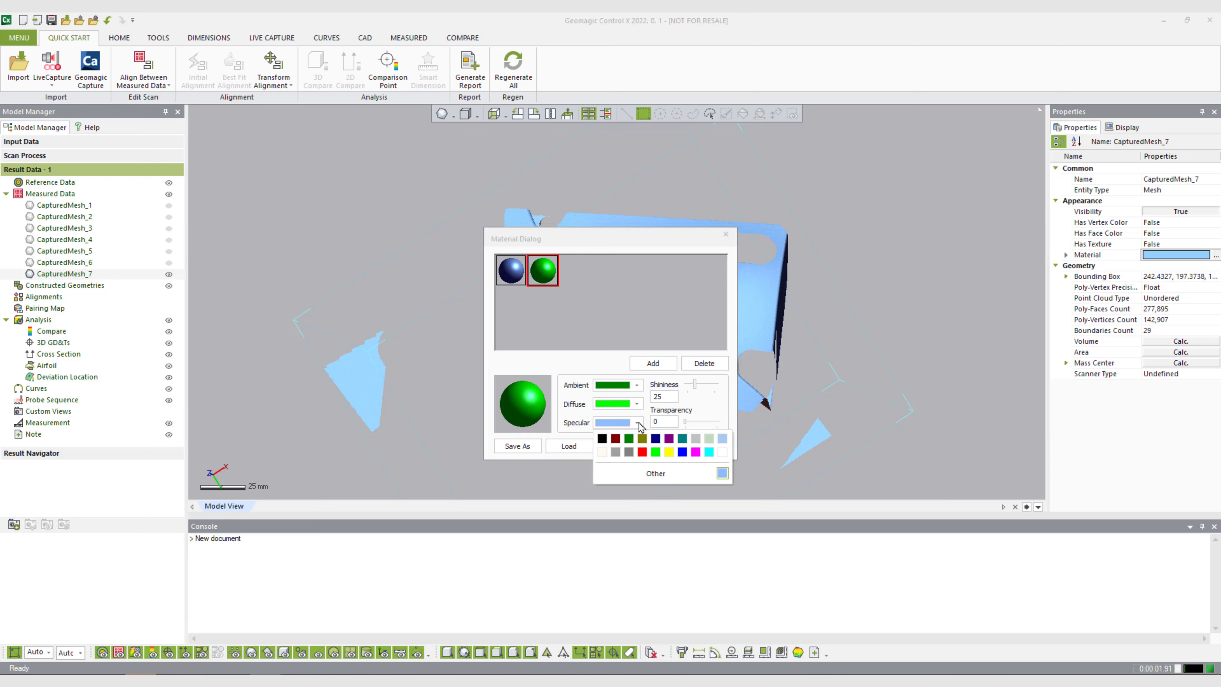
click(722, 453)
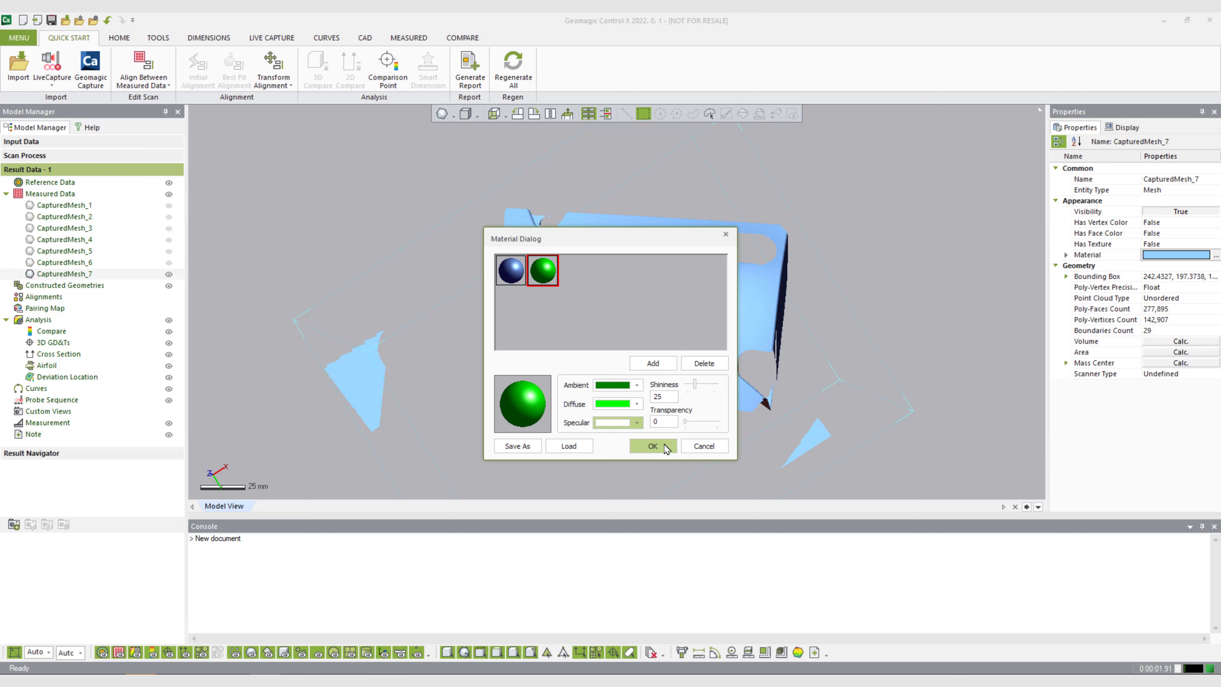
Set the green material's shininess to 50 and apply it to CapturedMesh_7.
drag(696, 384, 698, 385)
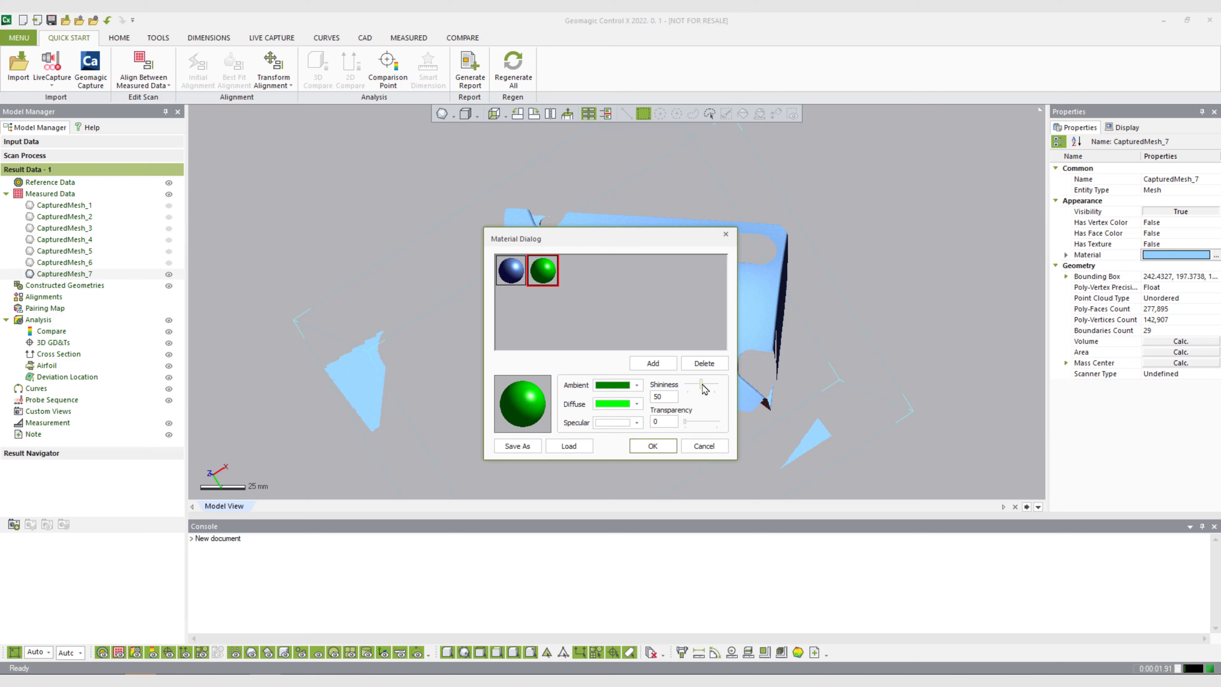
click(665, 444)
right_drag(623, 243, 627, 285)
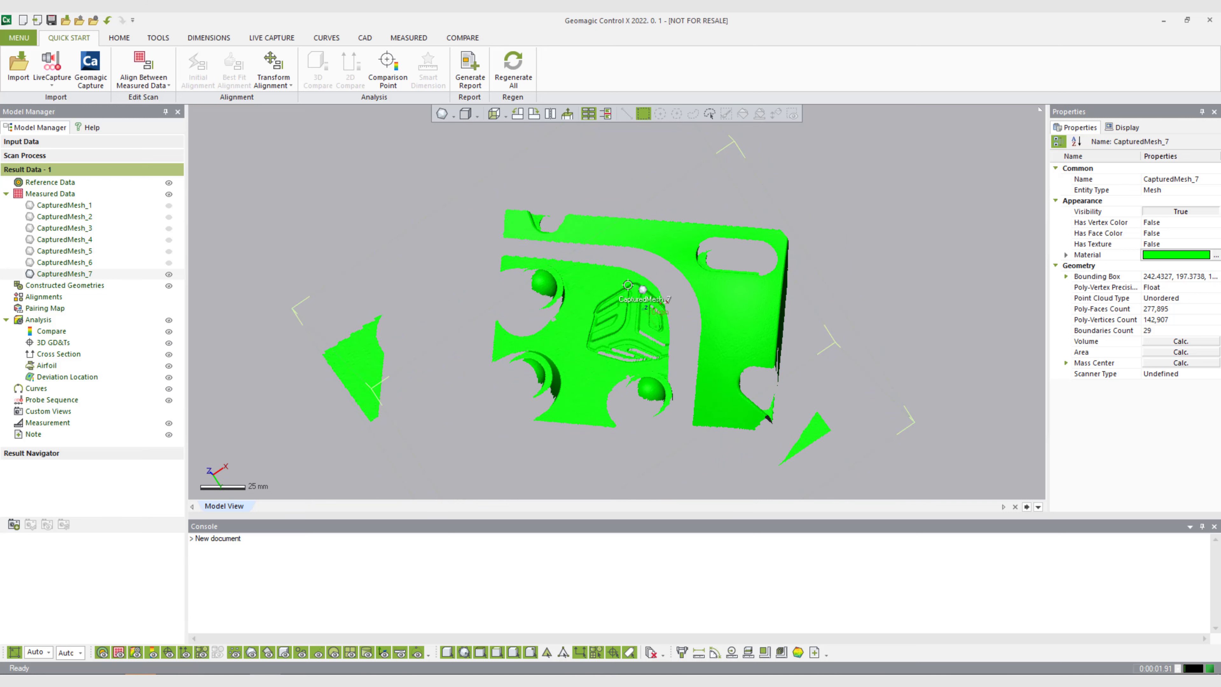